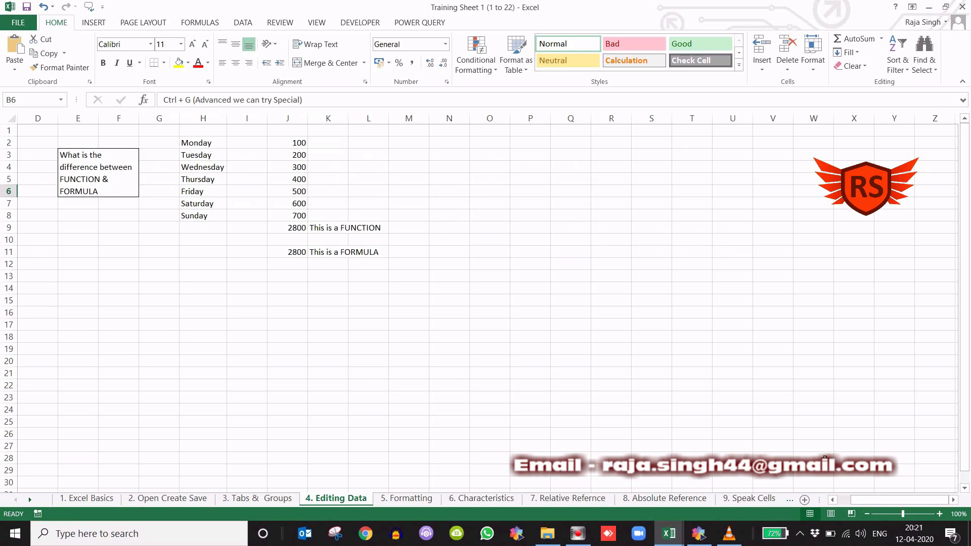
- Clear the totals and their labels from cells J9:K11 below the weekday amounts
{"action": "left_click", "coordinate": [953, 499]}
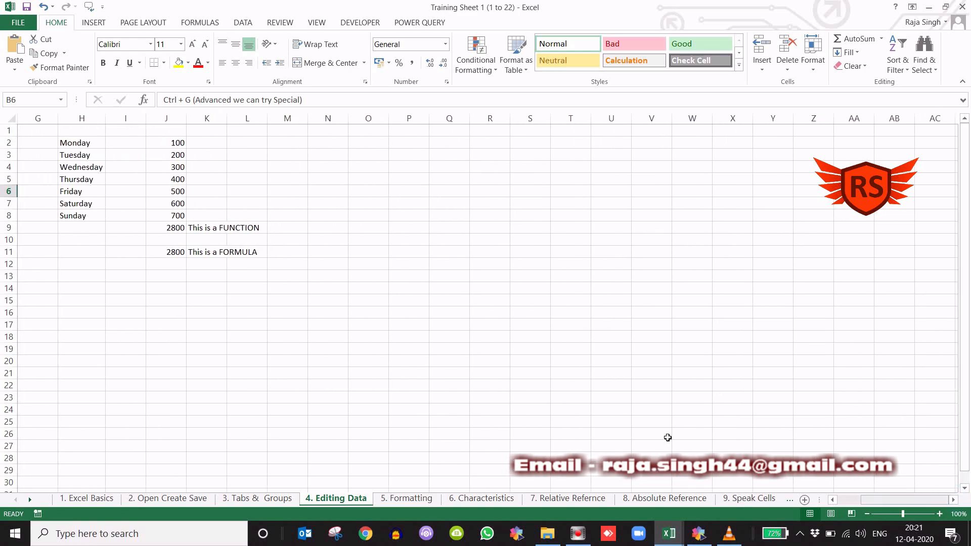
{"action": "left_click_drag", "start_coordinate": [173, 230], "coordinate": [211, 255]}
{"action": "key", "text": "Delete"}
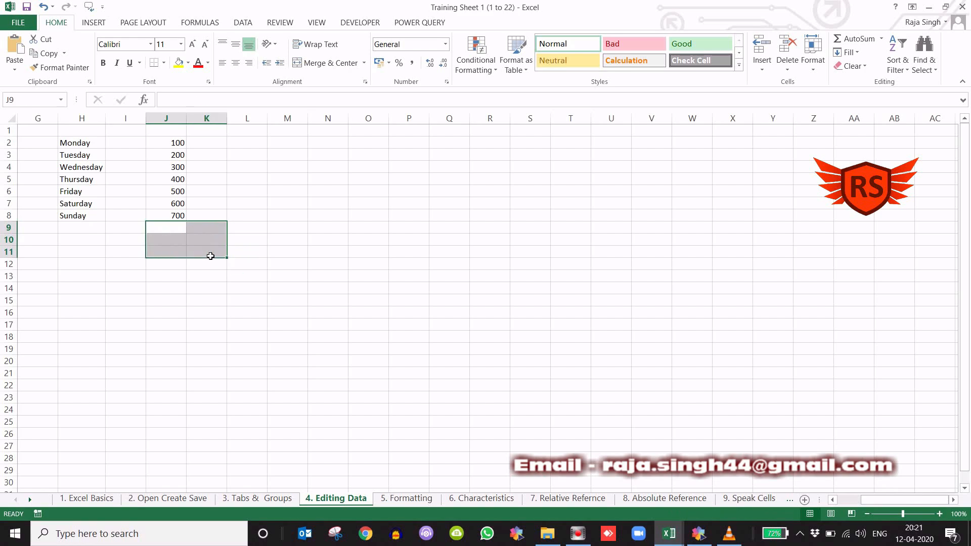
{"action": "left_click", "coordinate": [260, 210]}
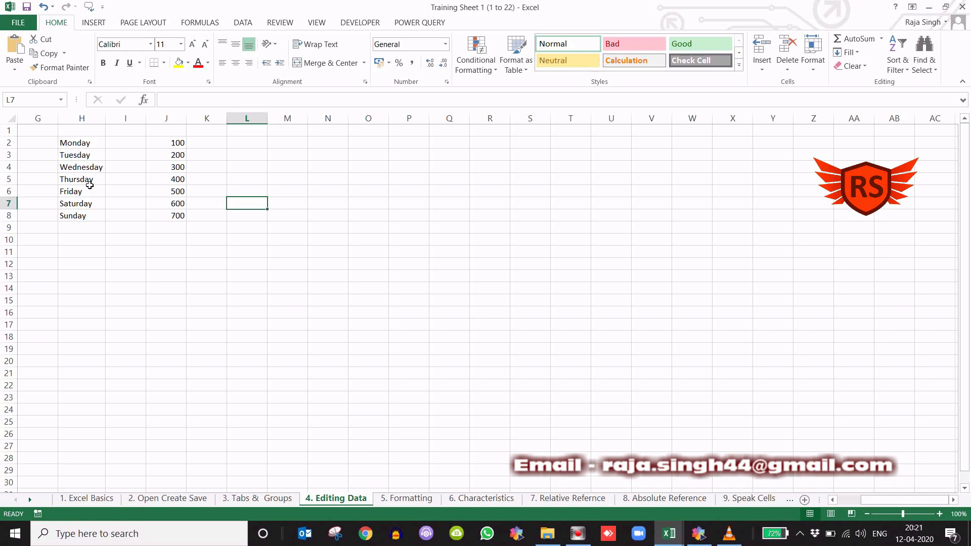
- Search the sheet for "y" with Find, go through several matches one by one, and close the search
{"action": "key", "text": "ctrl+f"}
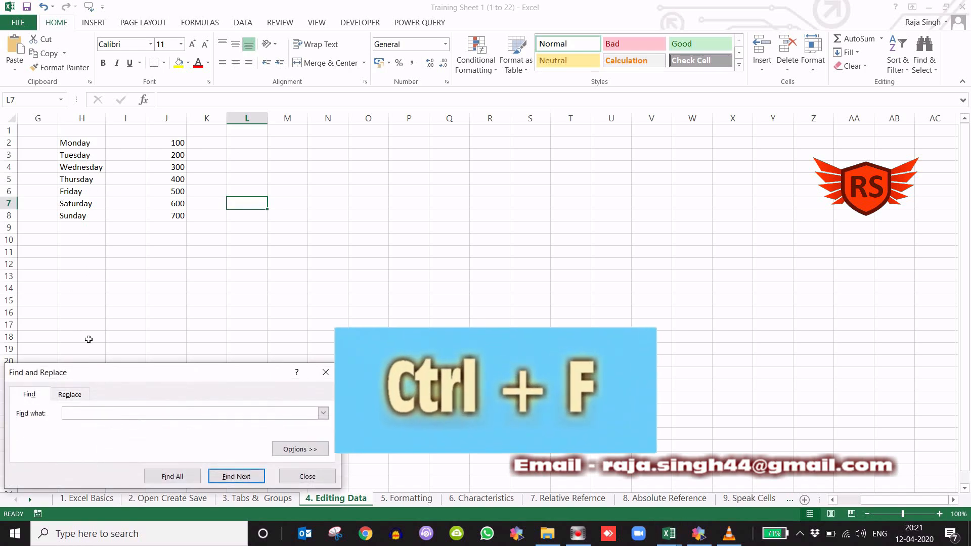
{"action": "left_click_drag", "start_coordinate": [146, 376], "coordinate": [287, 306]}
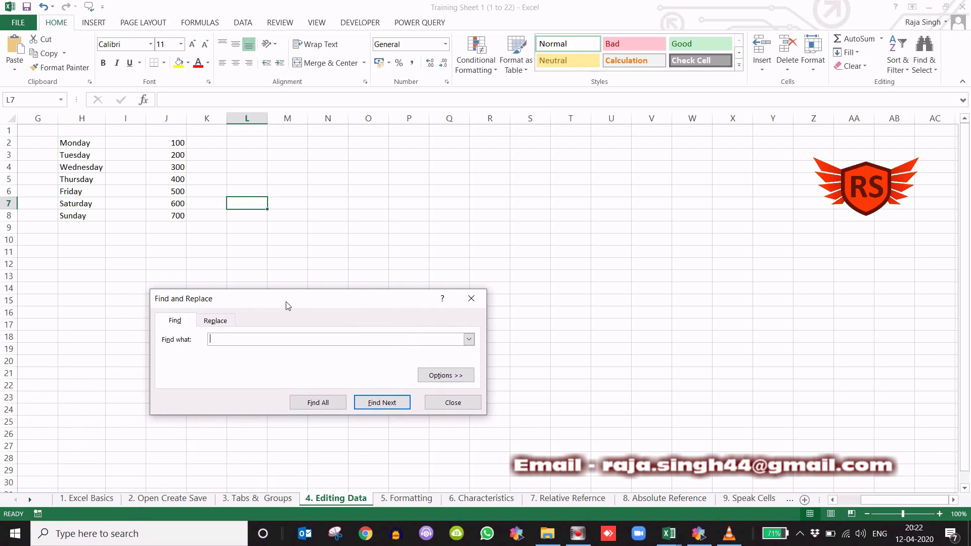
{"action": "left_click_drag", "start_coordinate": [294, 306], "coordinate": [338, 274]}
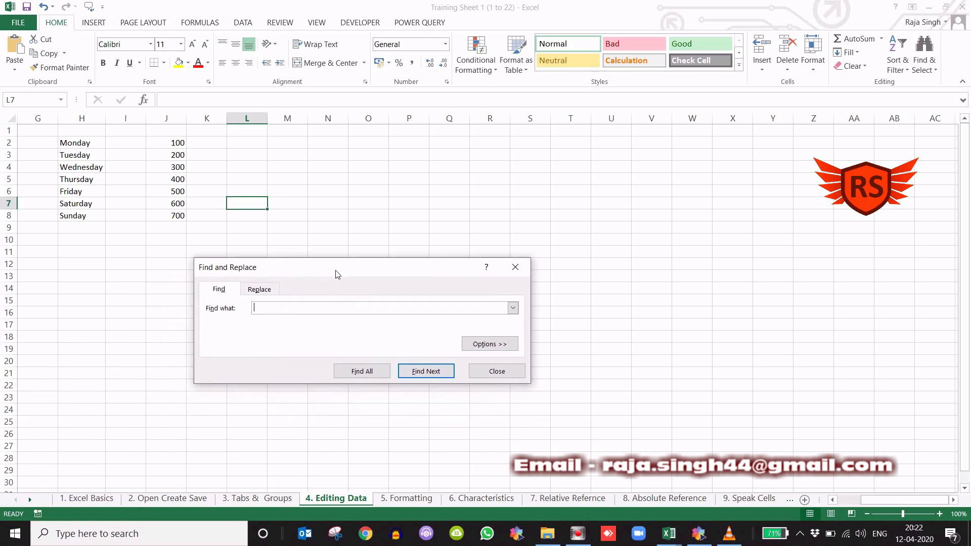
{"action": "left_click", "coordinate": [274, 313]}
{"action": "type", "text": "y"}
{"action": "left_click", "coordinate": [420, 373]}
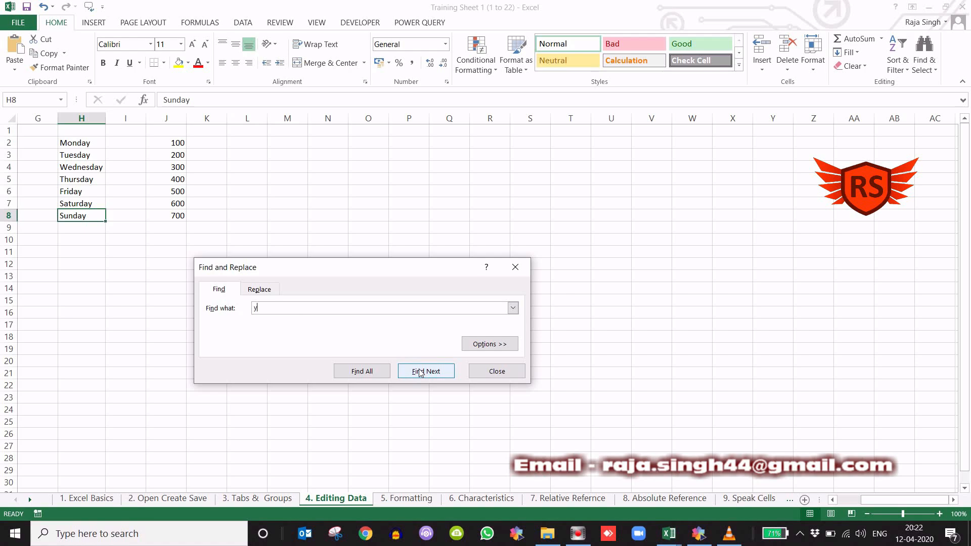
{"action": "left_click", "coordinate": [419, 373]}
{"action": "left_click", "coordinate": [419, 374]}
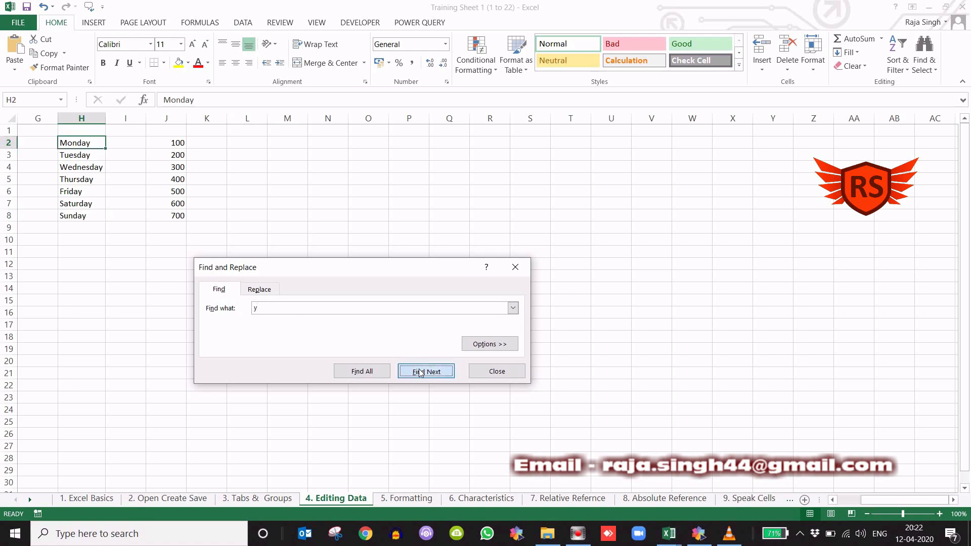
{"action": "left_click", "coordinate": [419, 373]}
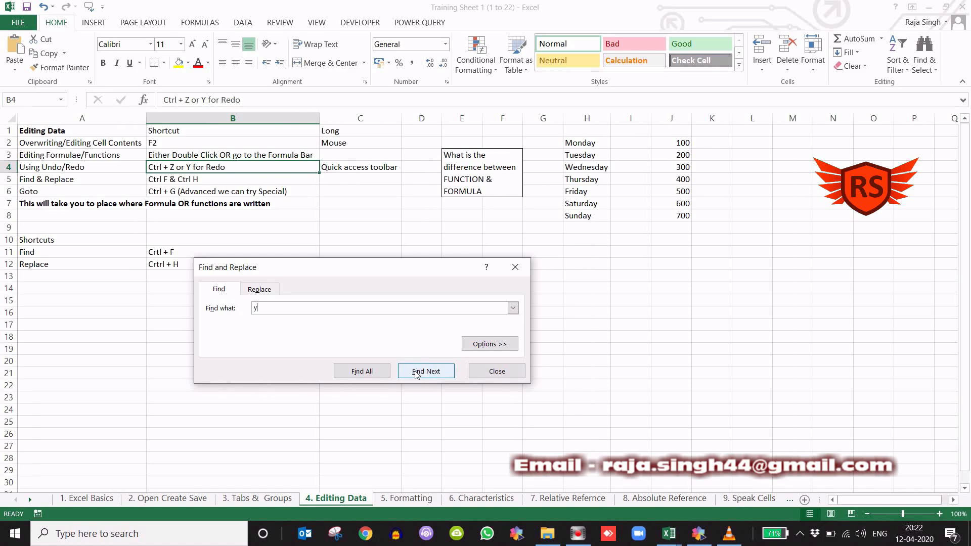
{"action": "left_click", "coordinate": [487, 371]}
- Replace every "y" on the sheet with "g" using Find and Replace, and close the dialog
{"action": "scroll", "coordinate": [561, 365], "scroll_direction": "right", "scroll_amount": 7}
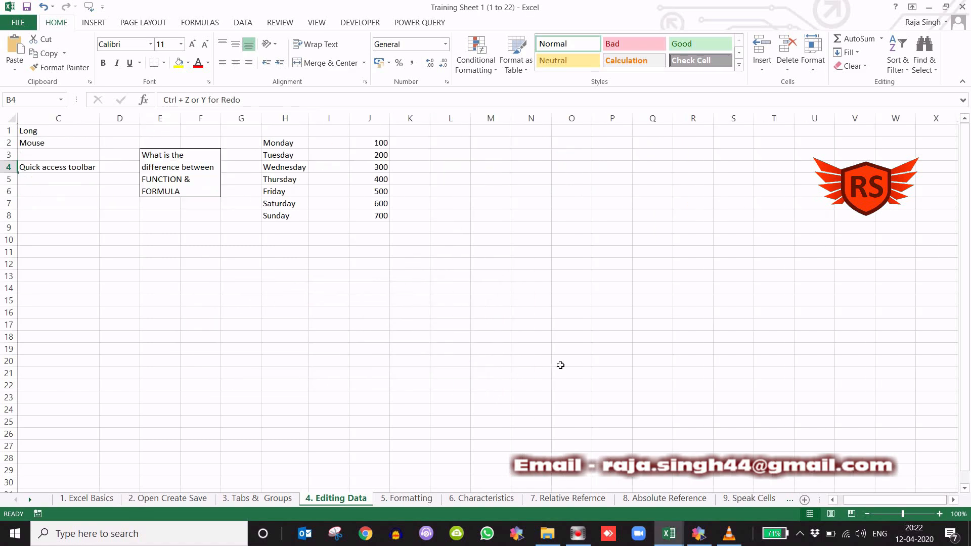
{"action": "scroll", "coordinate": [561, 365], "scroll_direction": "left", "scroll_amount": 2}
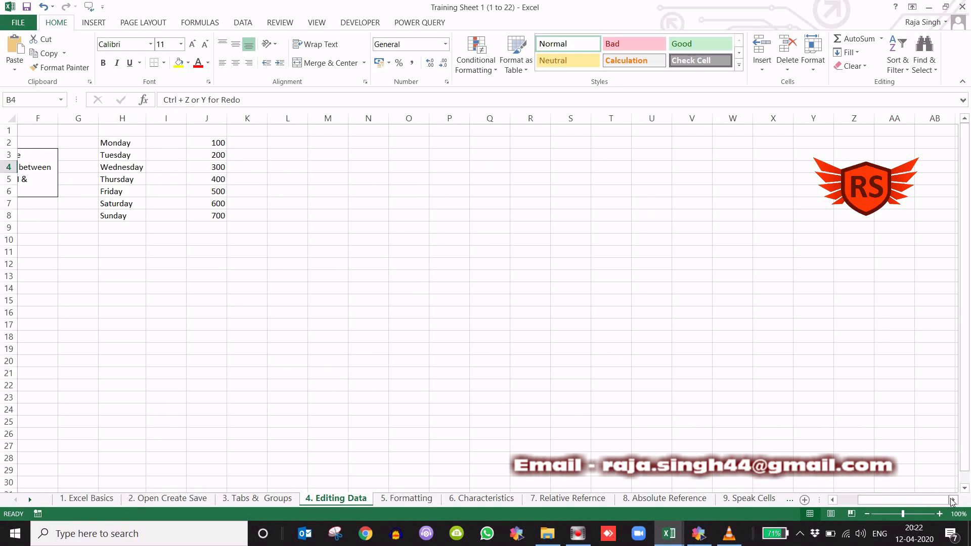
{"action": "left_click", "coordinate": [951, 501]}
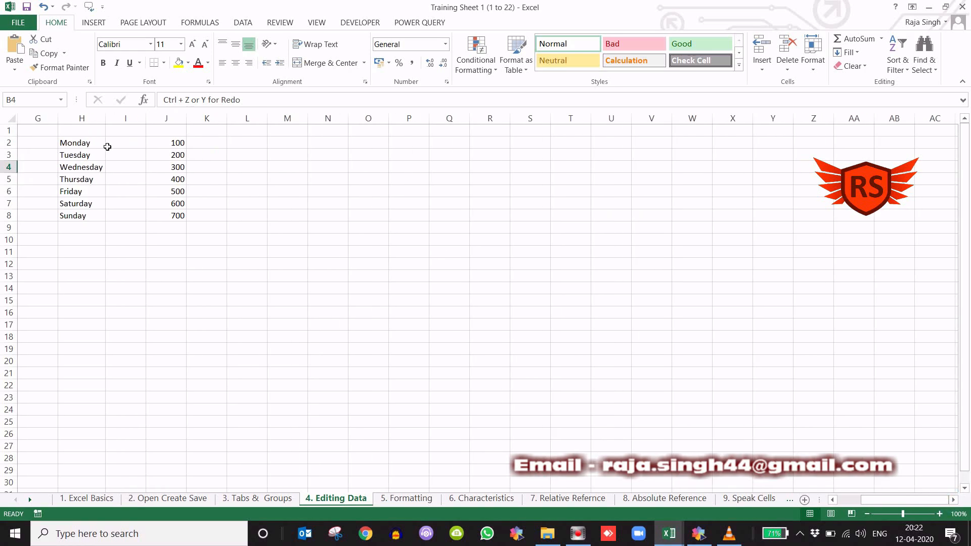
{"action": "left_click", "coordinate": [157, 304]}
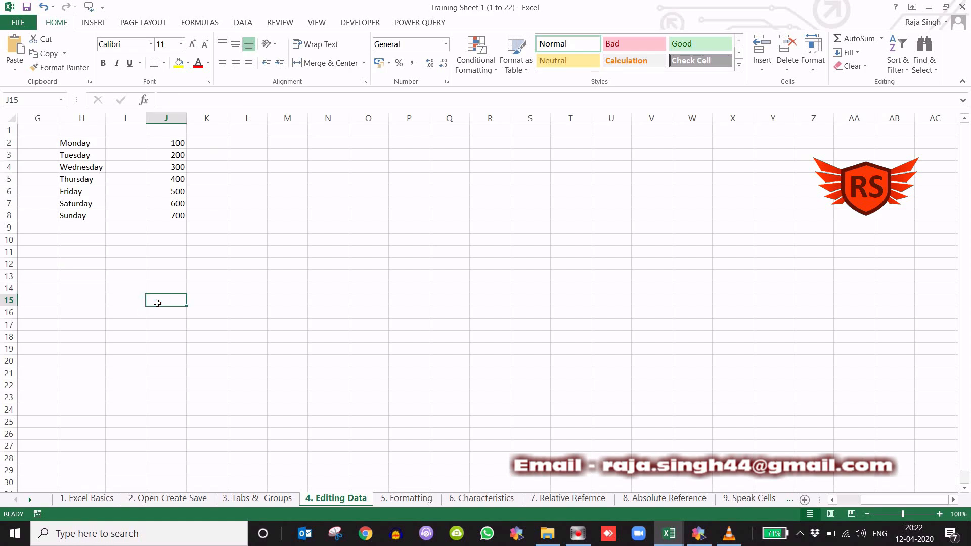
{"action": "key", "text": "ctrl+f"}
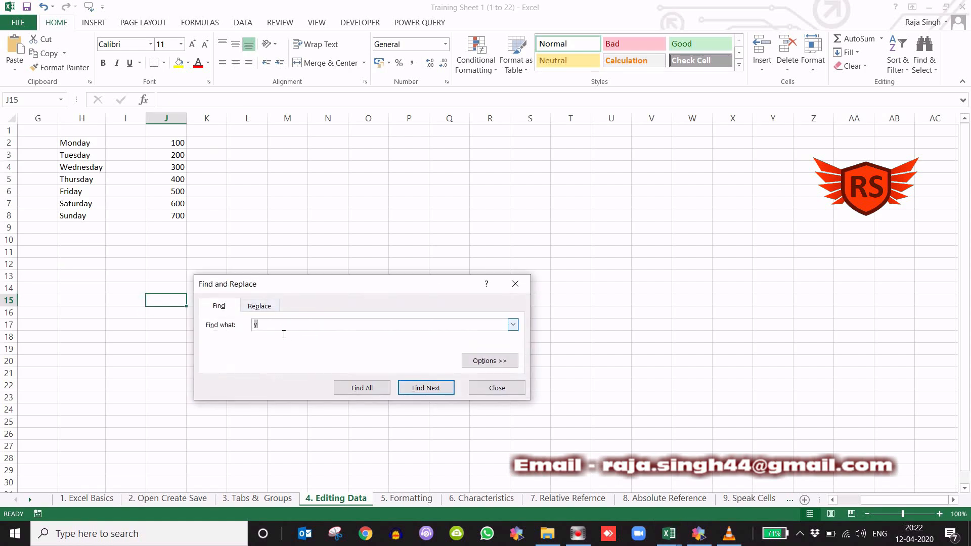
{"action": "left_click", "coordinate": [273, 324]}
{"action": "type", "text": "y"}
{"action": "left_click", "coordinate": [260, 307]}
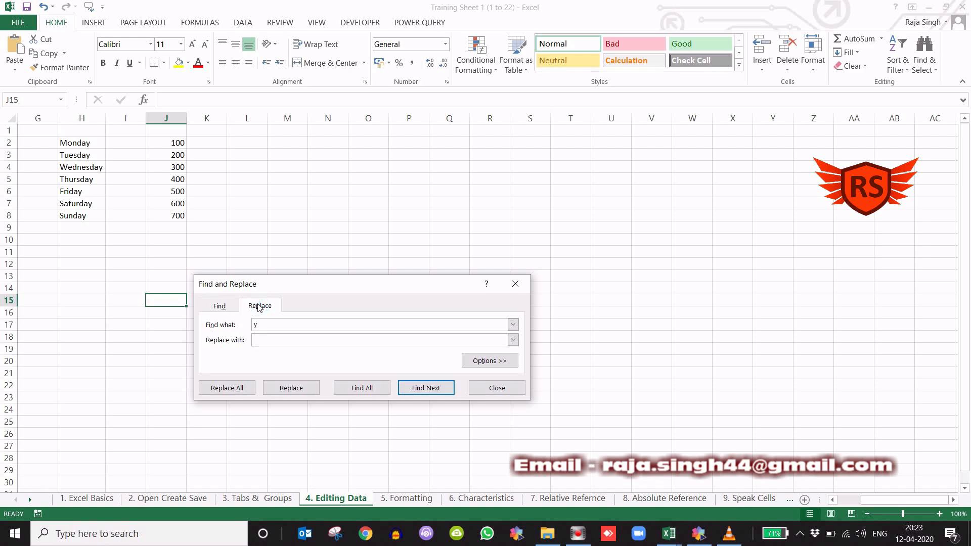
{"action": "left_click", "coordinate": [271, 346]}
{"action": "type", "text": "g"}
{"action": "left_click", "coordinate": [266, 328]}
{"action": "left_click", "coordinate": [268, 342]}
{"action": "left_click", "coordinate": [232, 390]}
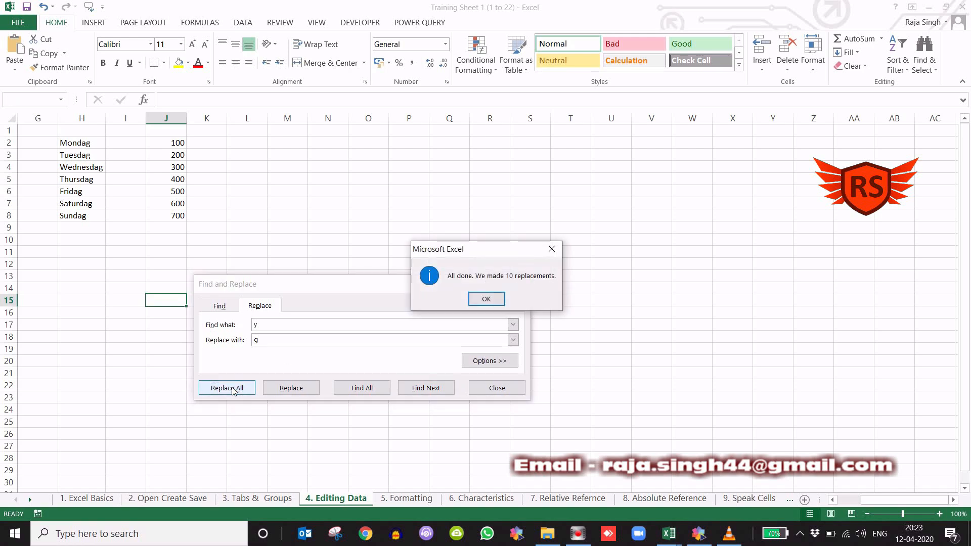
{"action": "left_click", "coordinate": [483, 300]}
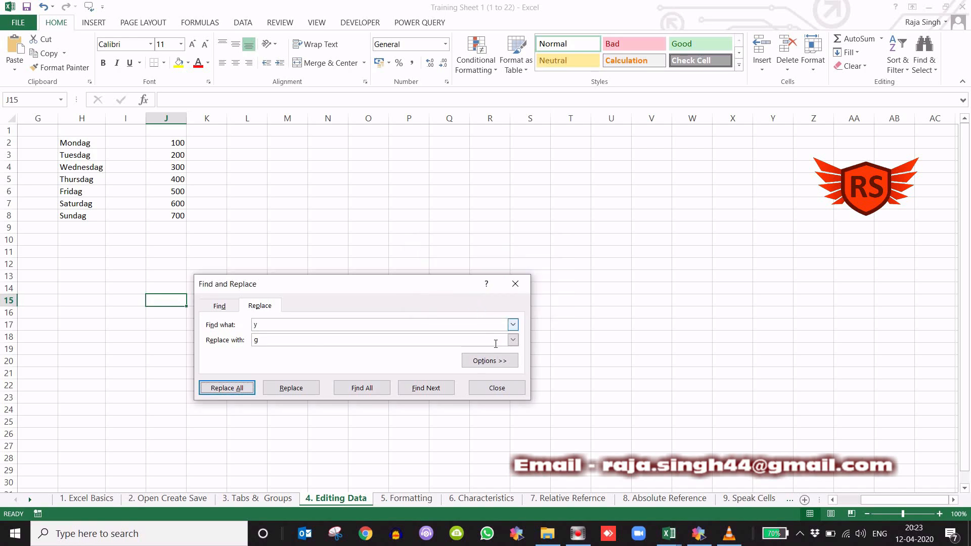
{"action": "left_click", "coordinate": [497, 388]}
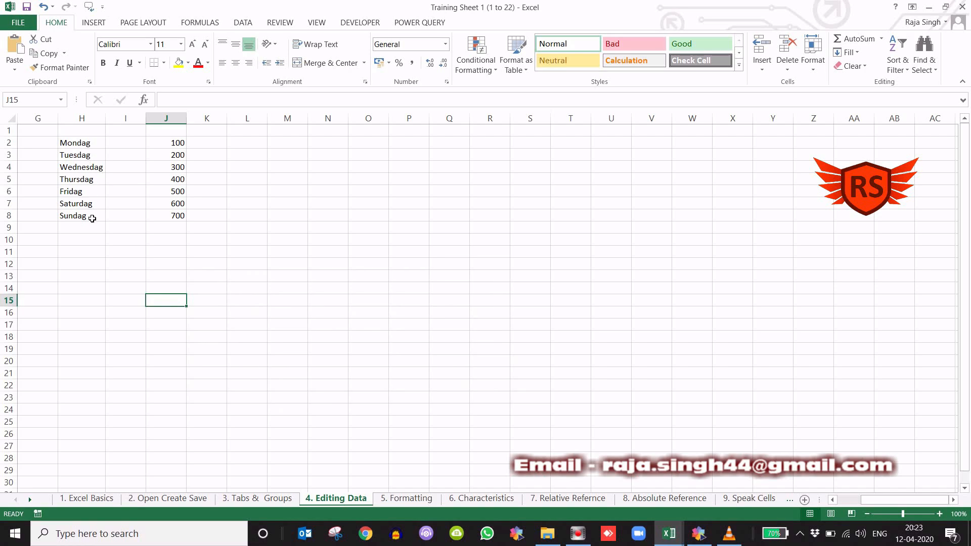
- Replace every "g" on the sheet with "y" using Find and Replace, and close the dialog
{"action": "scroll", "coordinate": [92, 219], "scroll_direction": "left", "scroll_amount": 3}
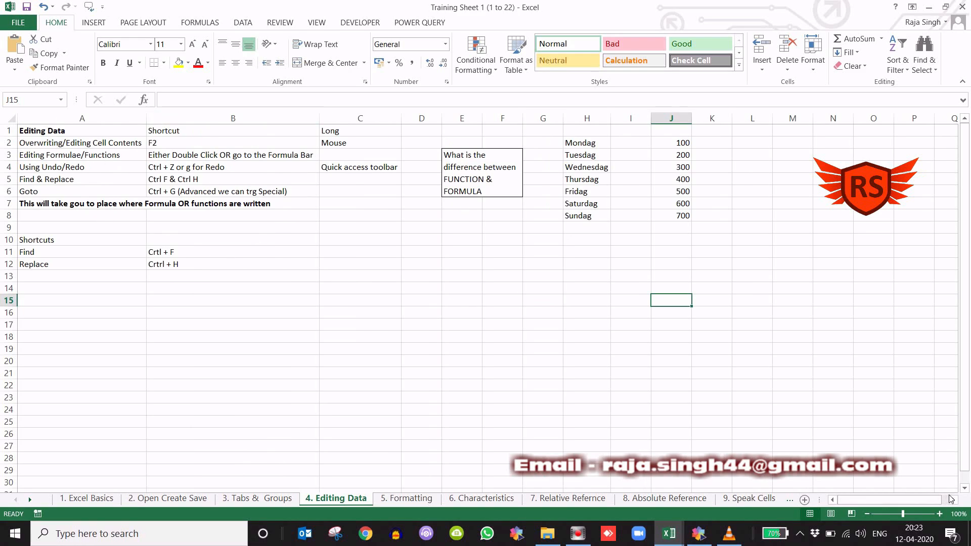
{"action": "left_click_drag", "start_coordinate": [952, 501], "coordinate": [953, 501]}
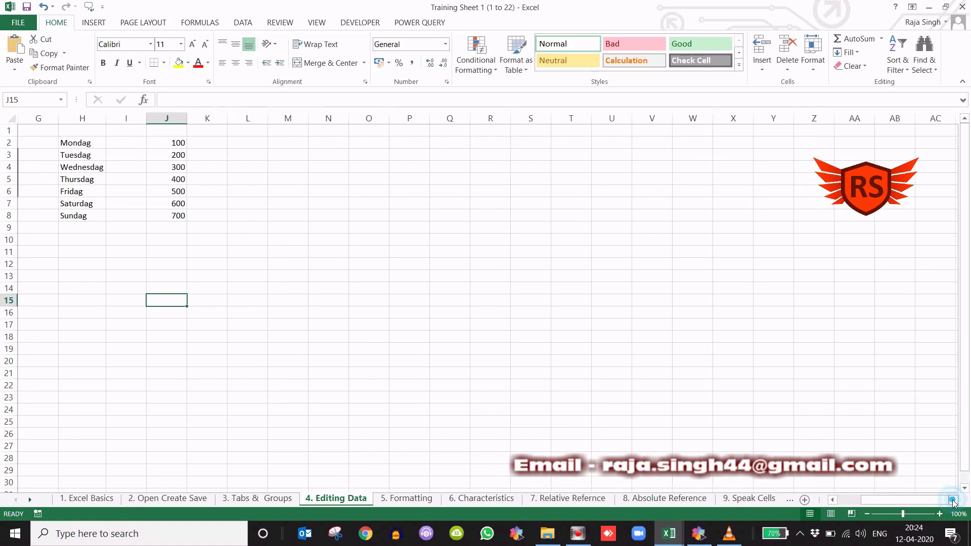
{"action": "left_click", "coordinate": [418, 328]}
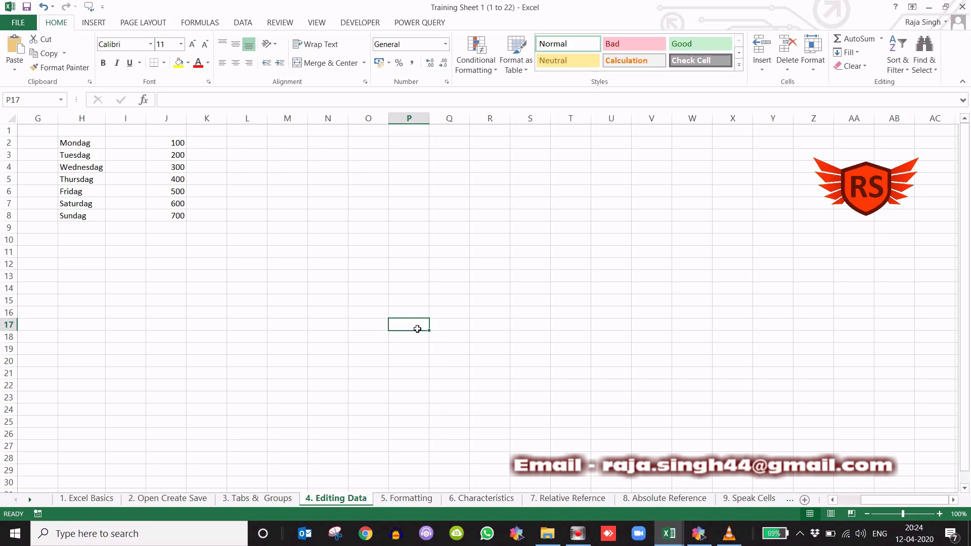
{"action": "key", "text": "ctrl+f"}
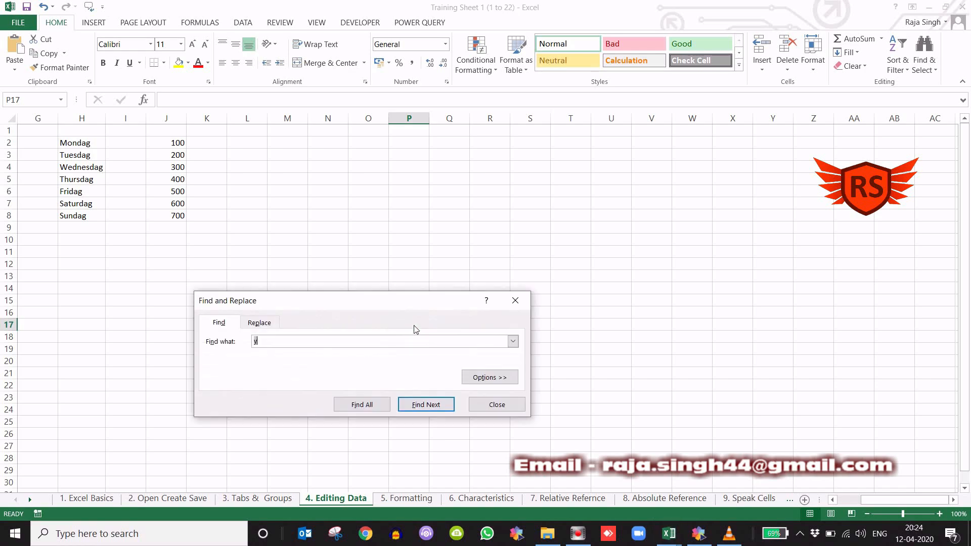
{"action": "left_click", "coordinate": [318, 346]}
{"action": "type", "text": "g"}
{"action": "left_click", "coordinate": [260, 322]}
{"action": "type", "text": "y"}
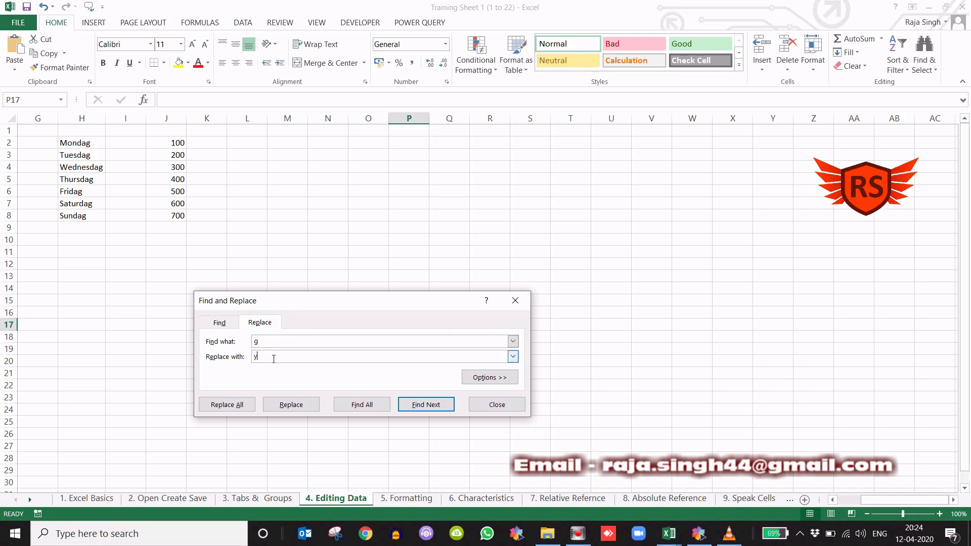
{"action": "left_click", "coordinate": [227, 411]}
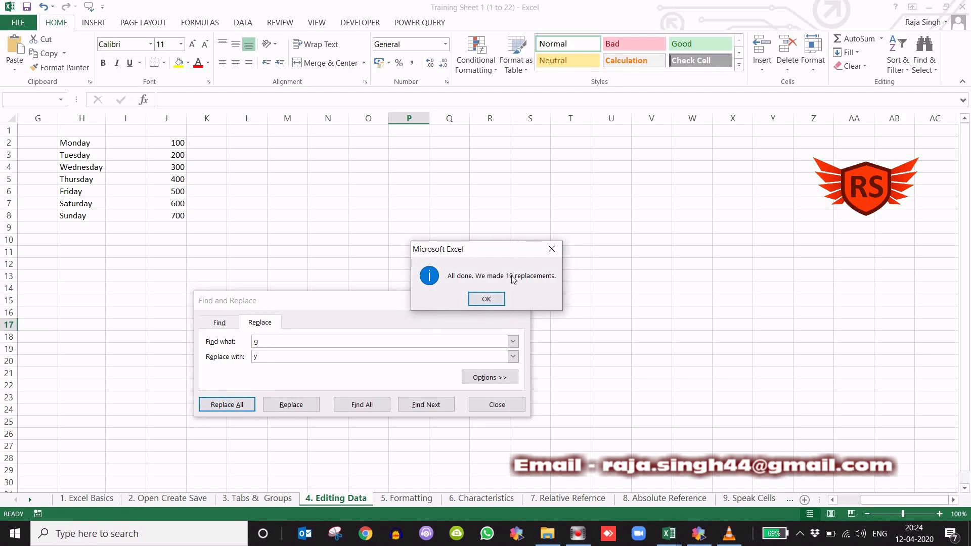
{"action": "left_click", "coordinate": [487, 299]}
{"action": "left_click", "coordinate": [521, 300]}
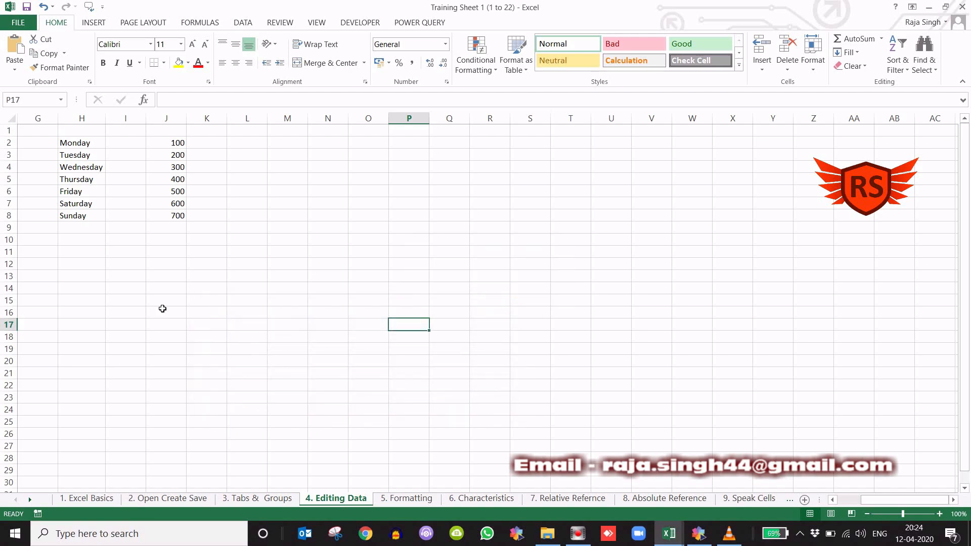
{"action": "scroll", "coordinate": [163, 308], "scroll_direction": "left", "scroll_amount": 3}
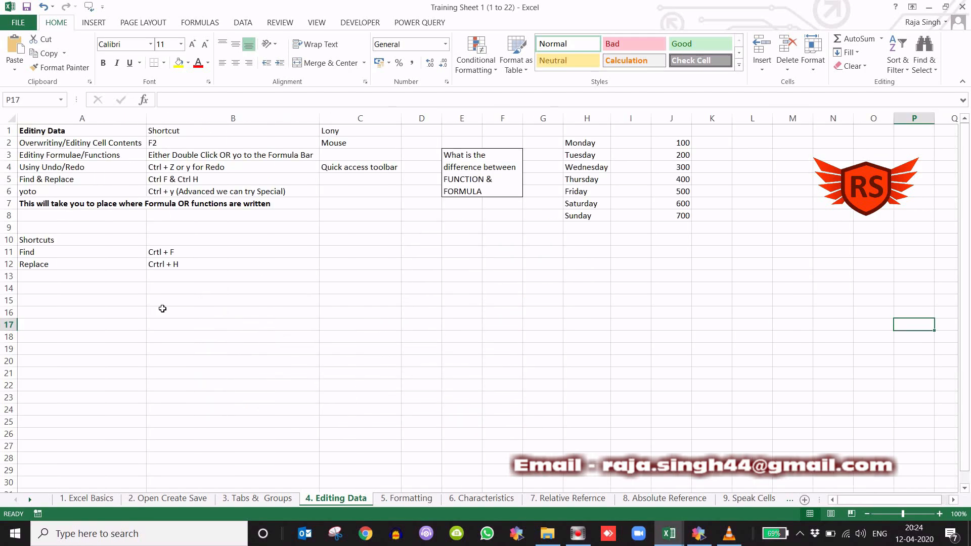
{"action": "scroll", "coordinate": [163, 308], "scroll_direction": "right", "scroll_amount": 5}
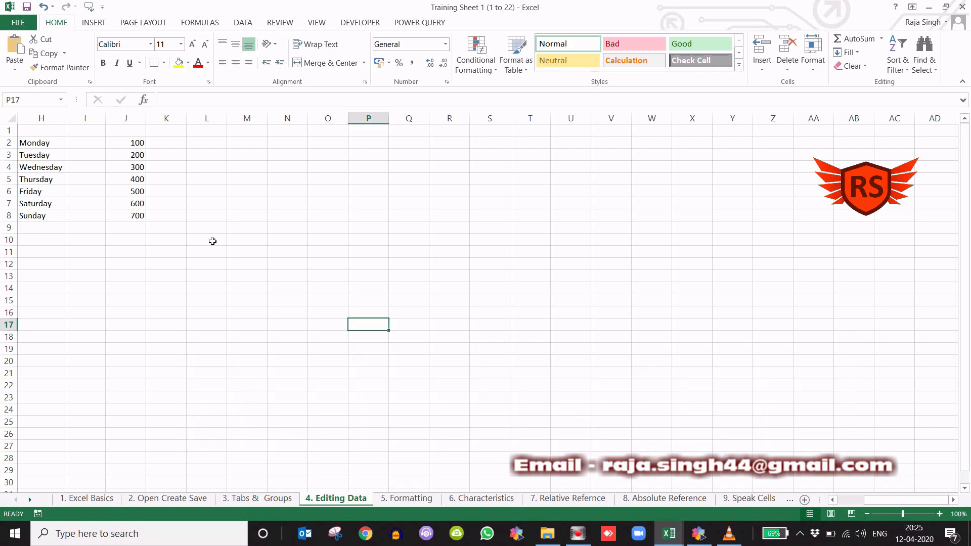
{"action": "left_click_drag", "start_coordinate": [136, 144], "coordinate": [137, 216]}
{"action": "left_click", "coordinate": [273, 252]}
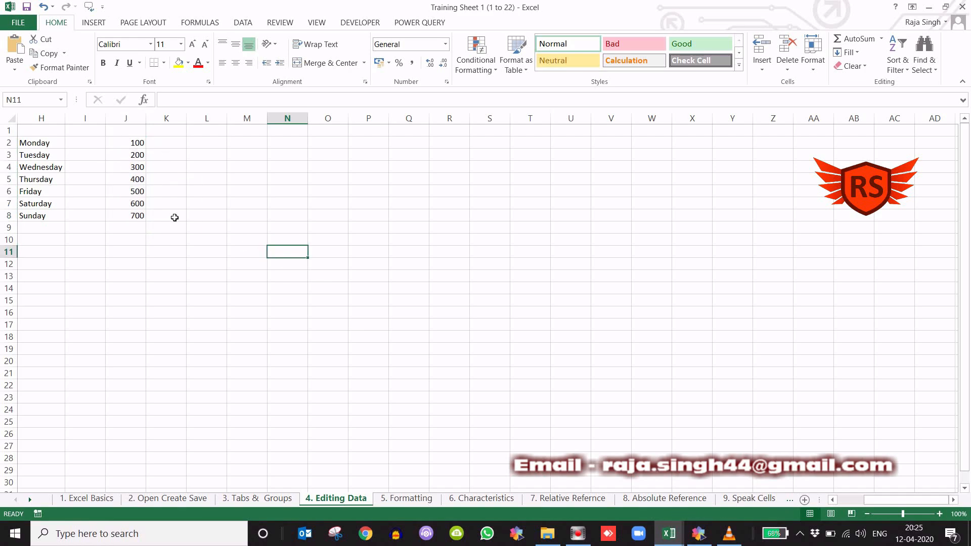
- Total the weekday amounts J2:J8 in cell J9 with AutoSum and check the resulting function
{"action": "left_click", "coordinate": [135, 228]}
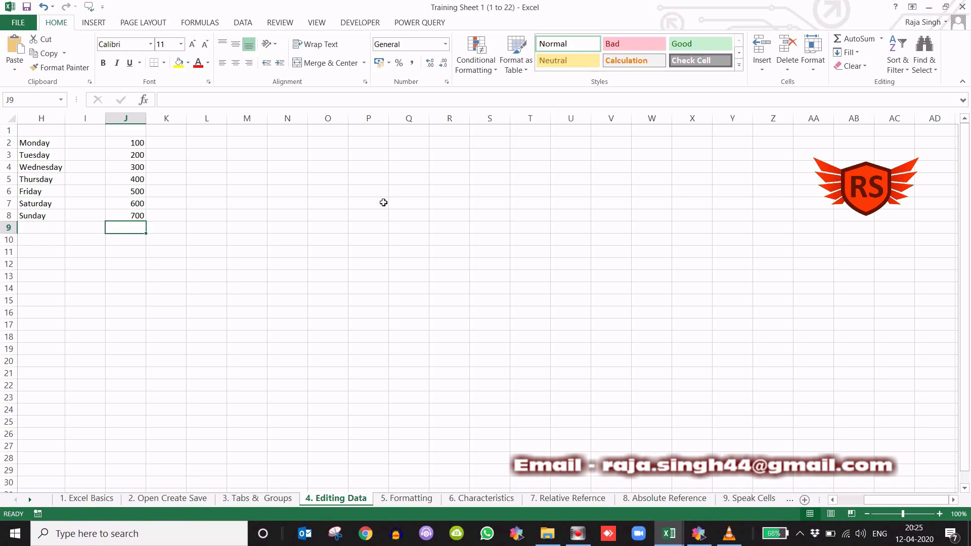
{"action": "left_click", "coordinate": [131, 260]}
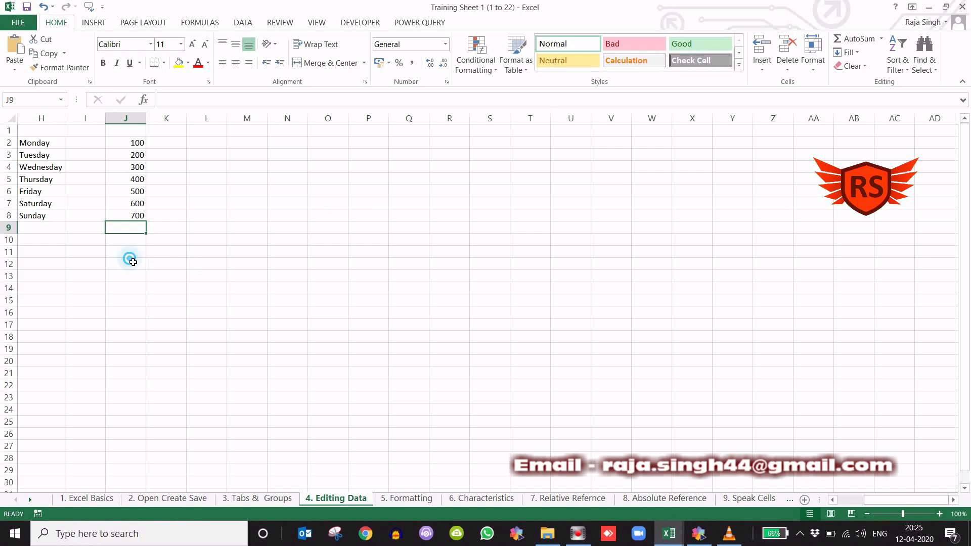
{"action": "left_click", "coordinate": [136, 232]}
{"action": "left_click", "coordinate": [856, 40]}
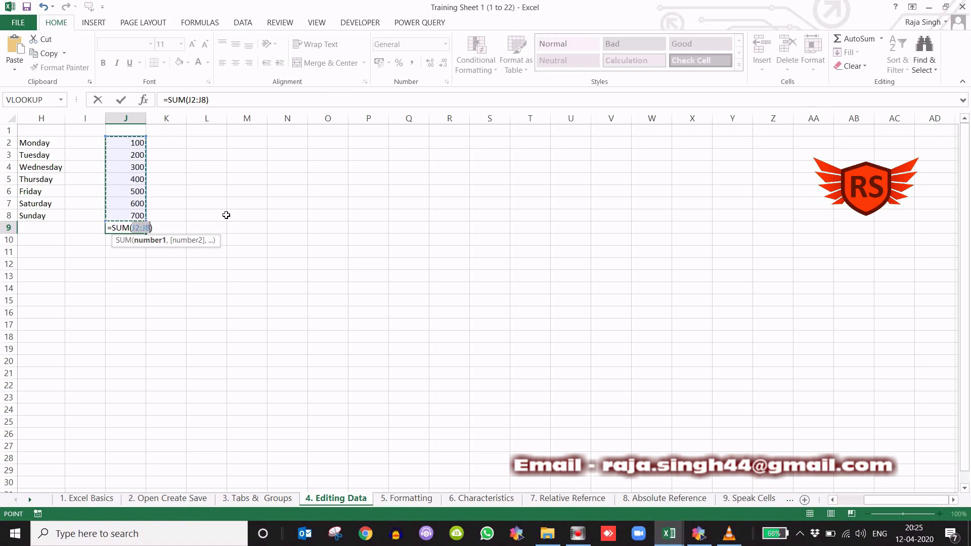
{"action": "key", "text": "Return"}
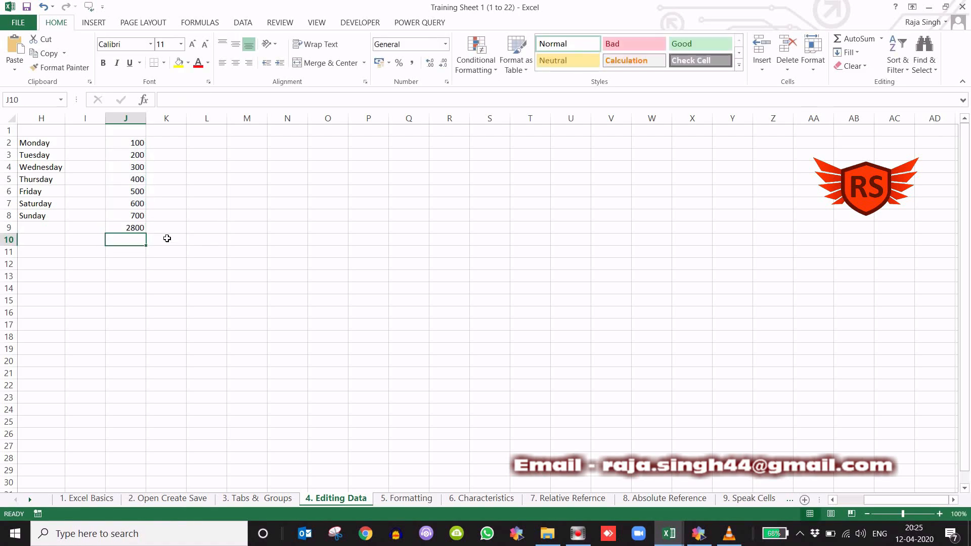
{"action": "left_click", "coordinate": [133, 228]}
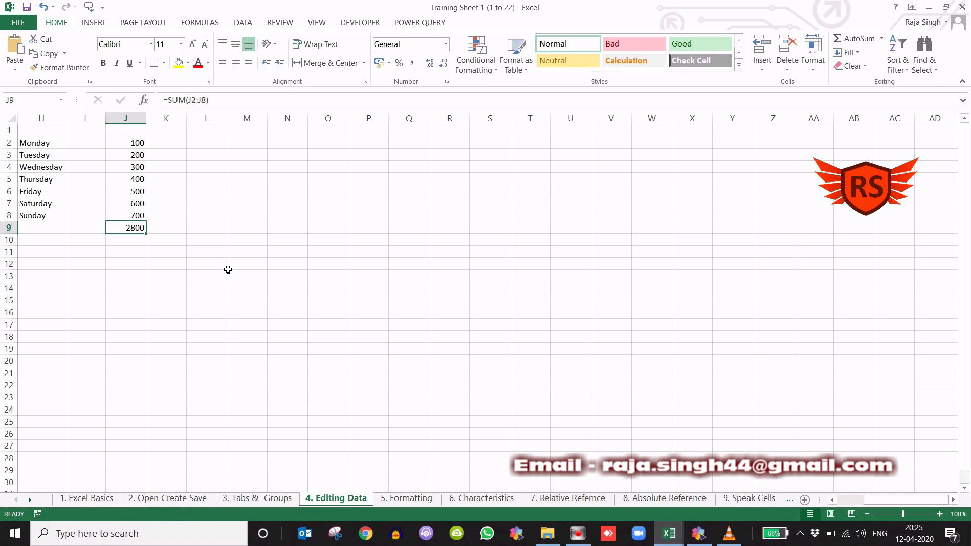
{"action": "left_click", "coordinate": [175, 228]}
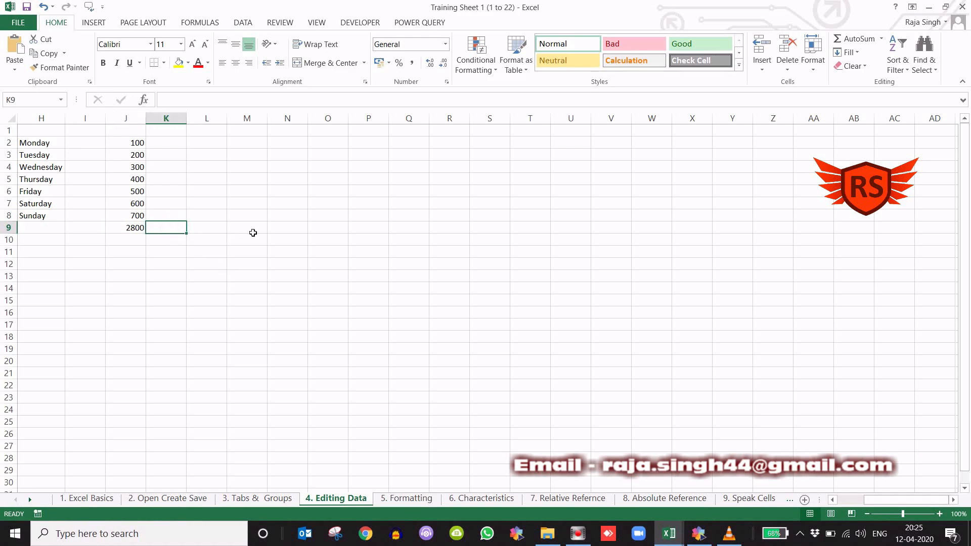
- Total the weekday amounts in cell K8 with the formula =J2+J3+J4+J5+J6+J7+J8
{"action": "left_click", "coordinate": [176, 212]}
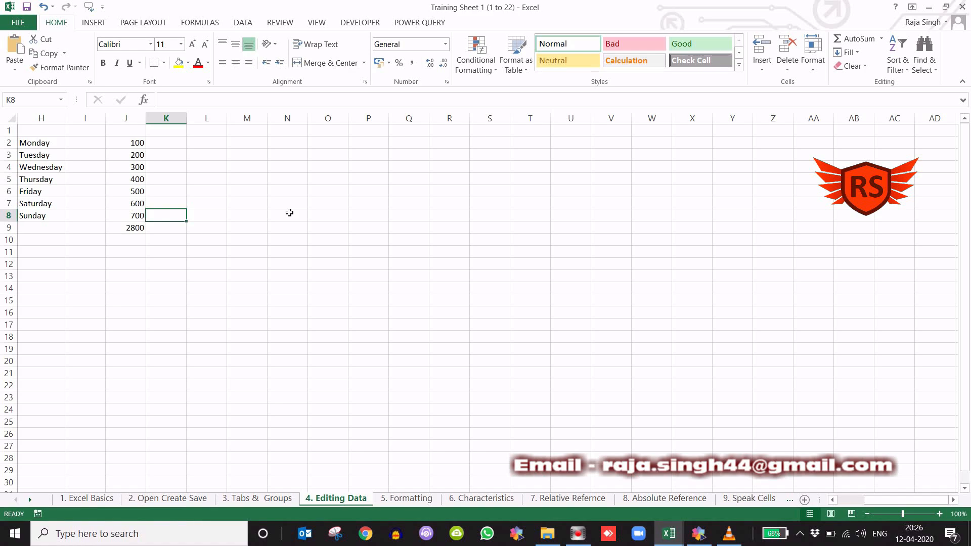
{"action": "type", "text": "="}
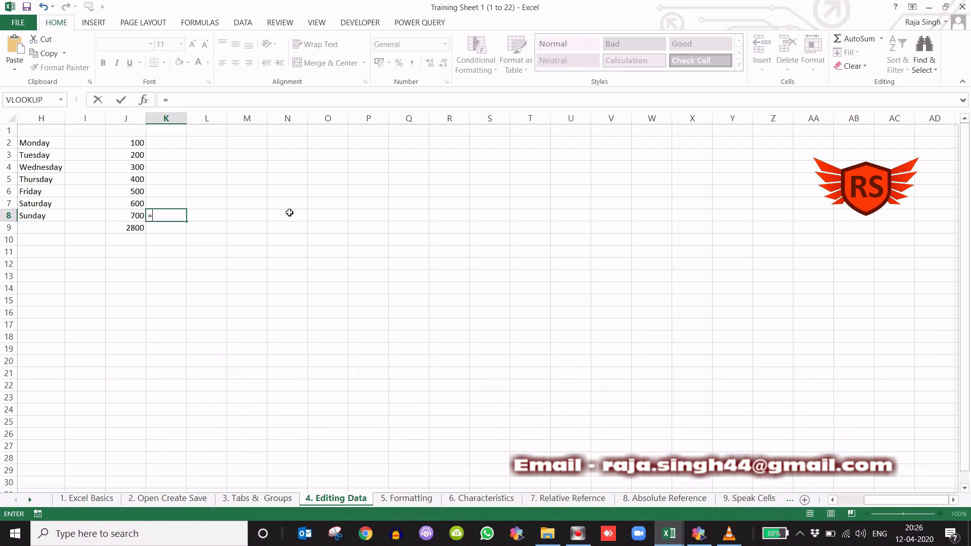
{"action": "left_click", "coordinate": [143, 147]}
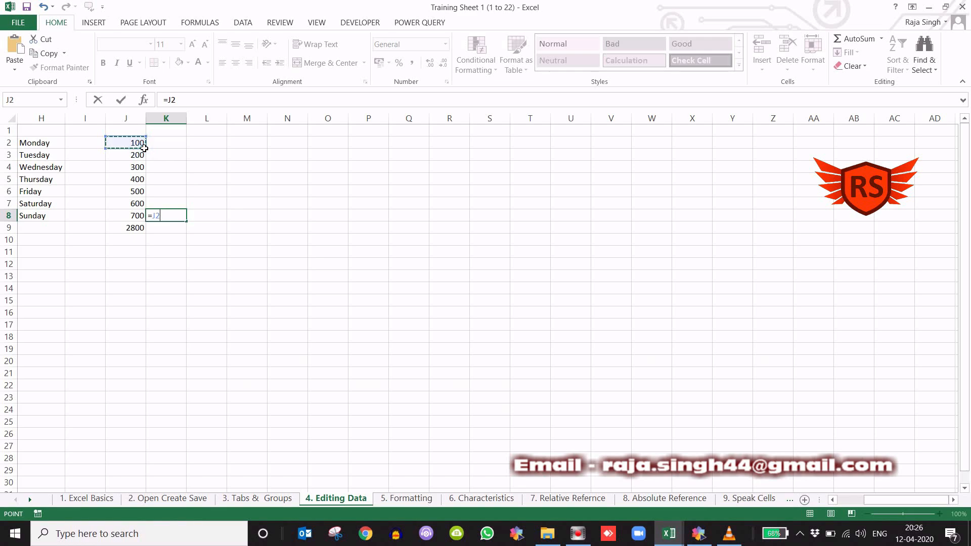
{"action": "type", "text": "+"}
{"action": "left_click", "coordinate": [137, 159]}
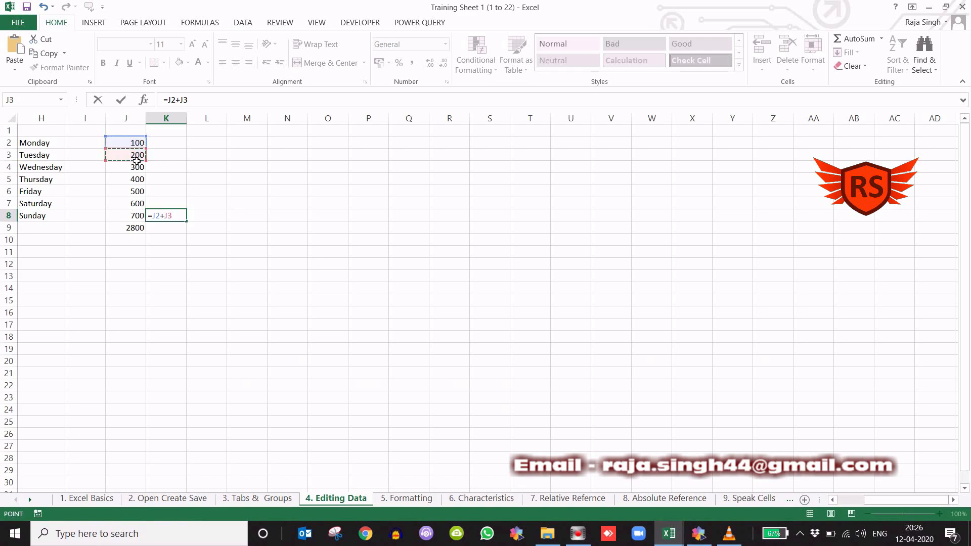
{"action": "type", "text": "+"}
{"action": "left_click", "coordinate": [137, 170]}
{"action": "type", "text": "+"}
{"action": "left_click", "coordinate": [138, 183]}
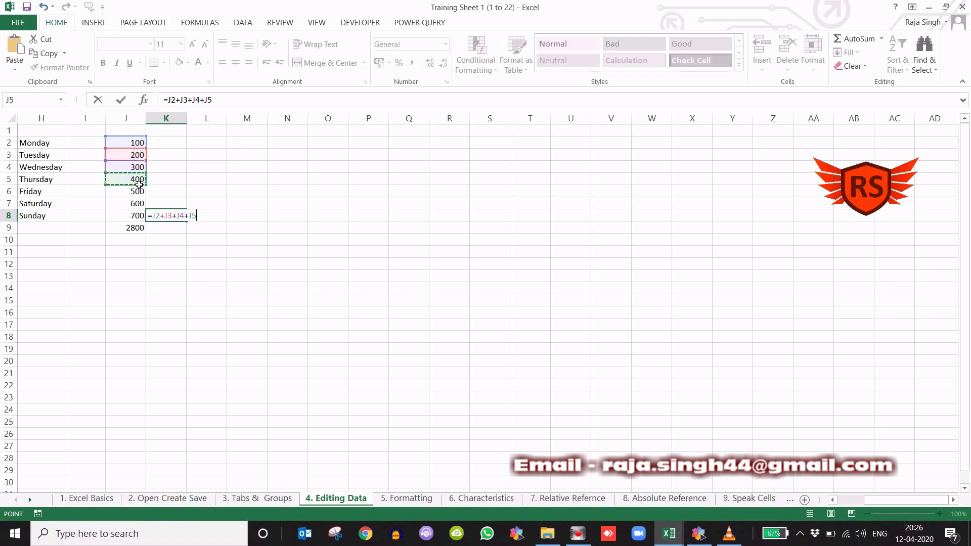
{"action": "type", "text": "+"}
{"action": "left_click", "coordinate": [138, 195]}
{"action": "type", "text": "+"}
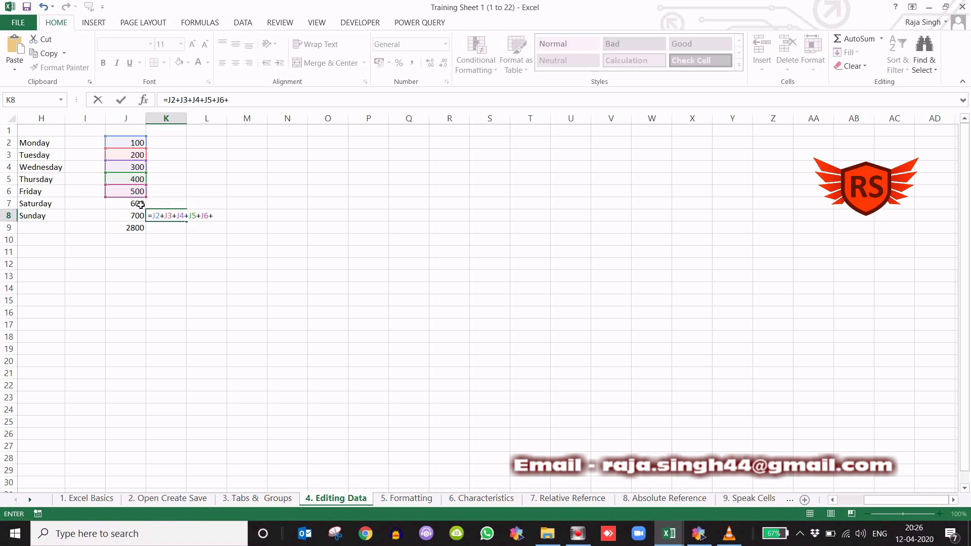
{"action": "left_click", "coordinate": [141, 205]}
{"action": "type", "text": "+"}
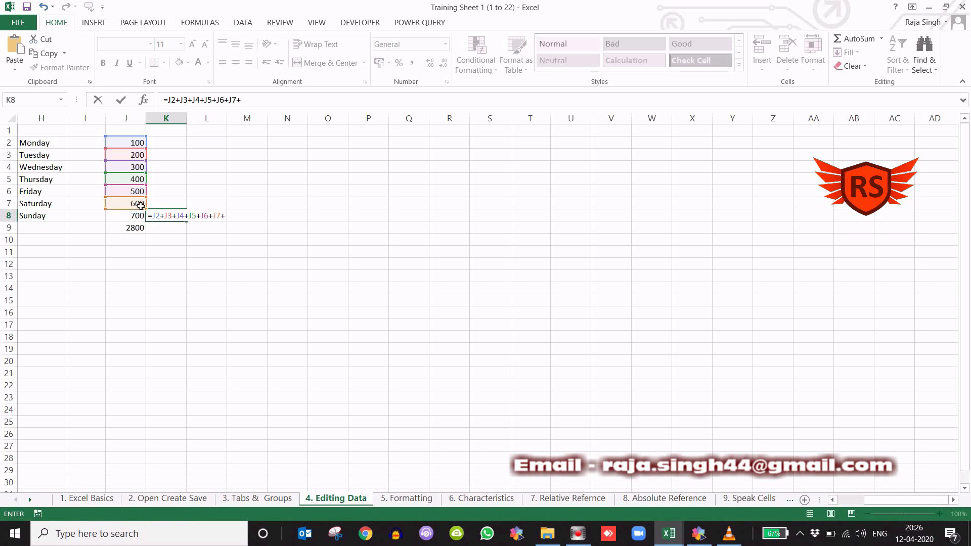
{"action": "left_click", "coordinate": [141, 218]}
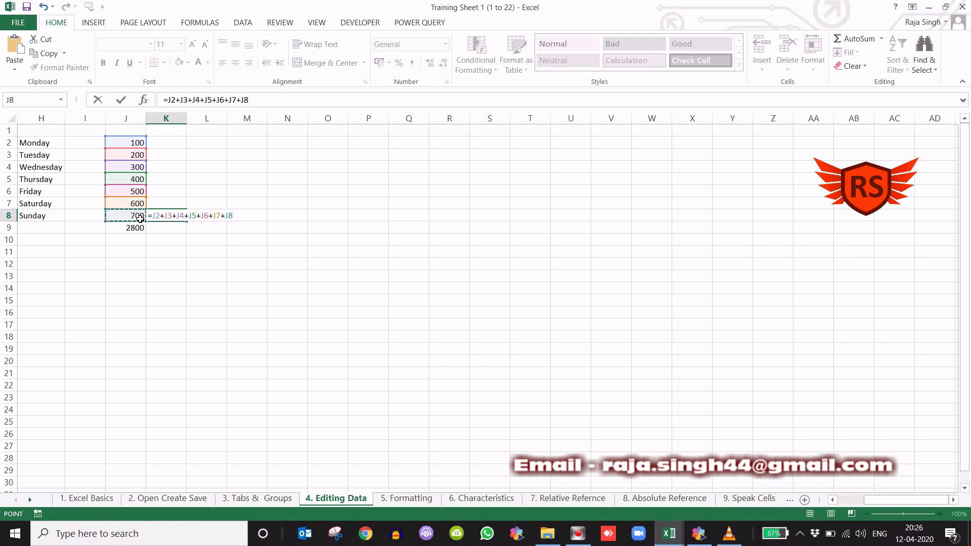
{"action": "key", "text": "Return"}
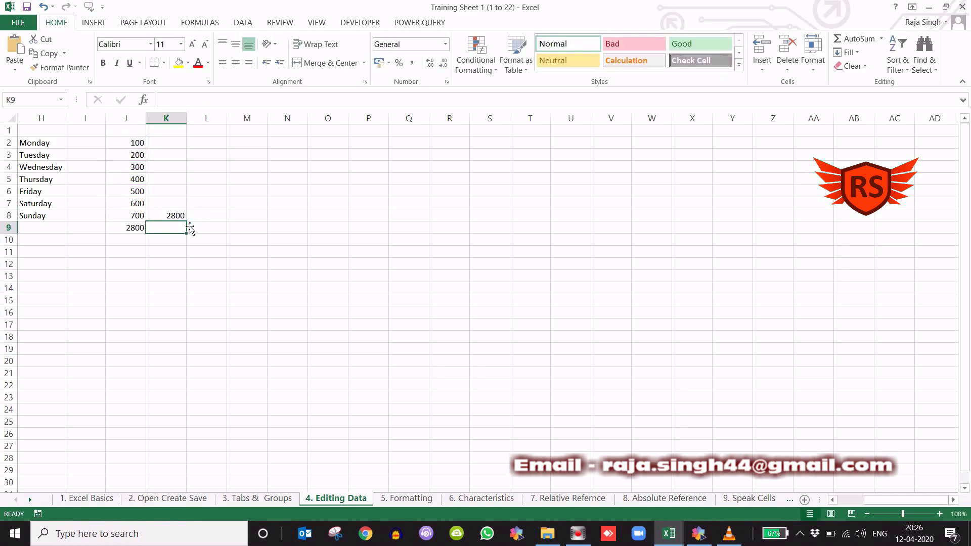
- Compare the SUM function in J9 with the cell-by-cell addition formula in K8
{"action": "left_click", "coordinate": [136, 230]}
{"action": "left_click", "coordinate": [172, 218]}
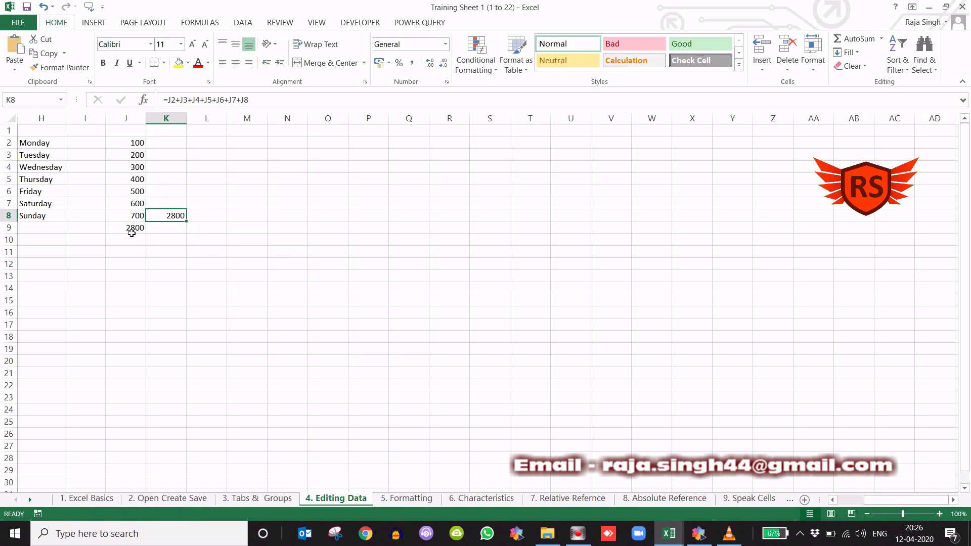
{"action": "left_click", "coordinate": [132, 230]}
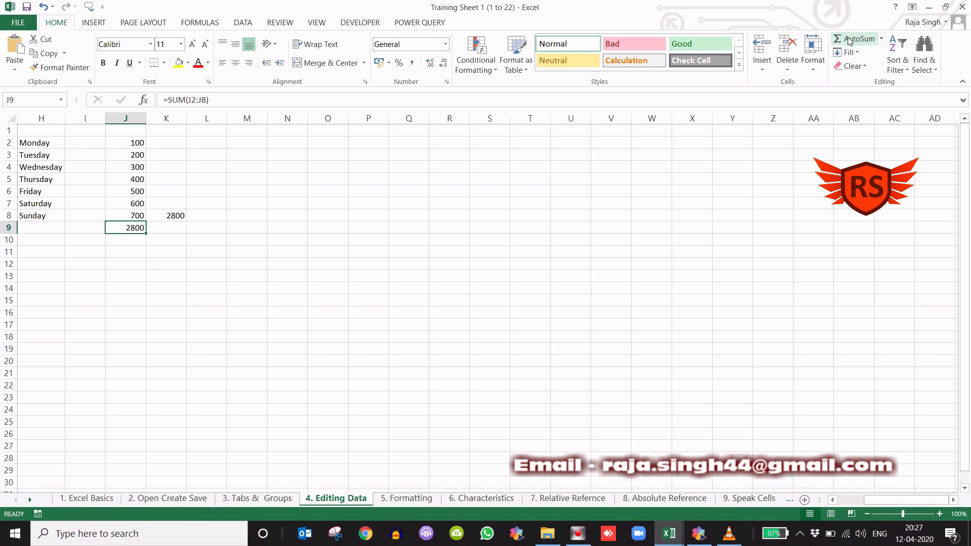
{"action": "left_click", "coordinate": [183, 217]}
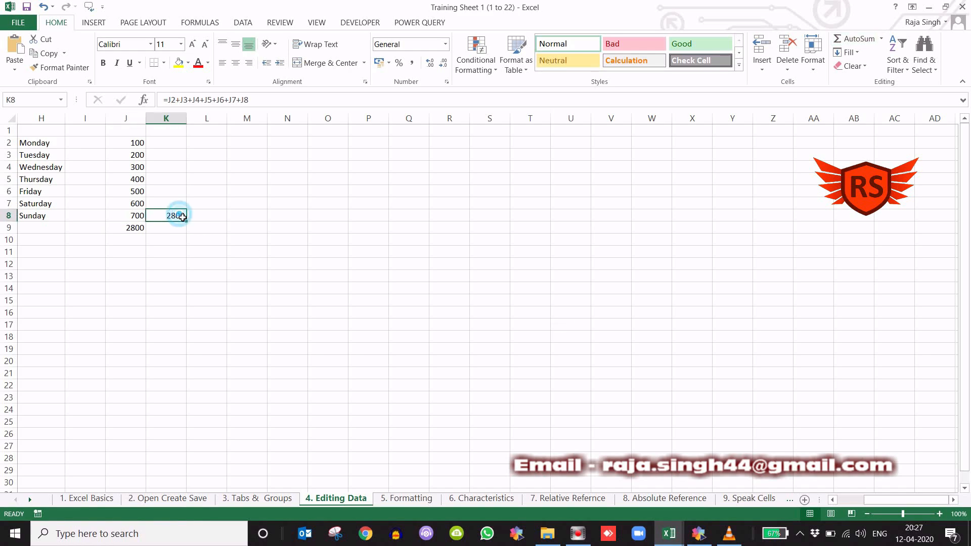
{"action": "left_click", "coordinate": [283, 288]}
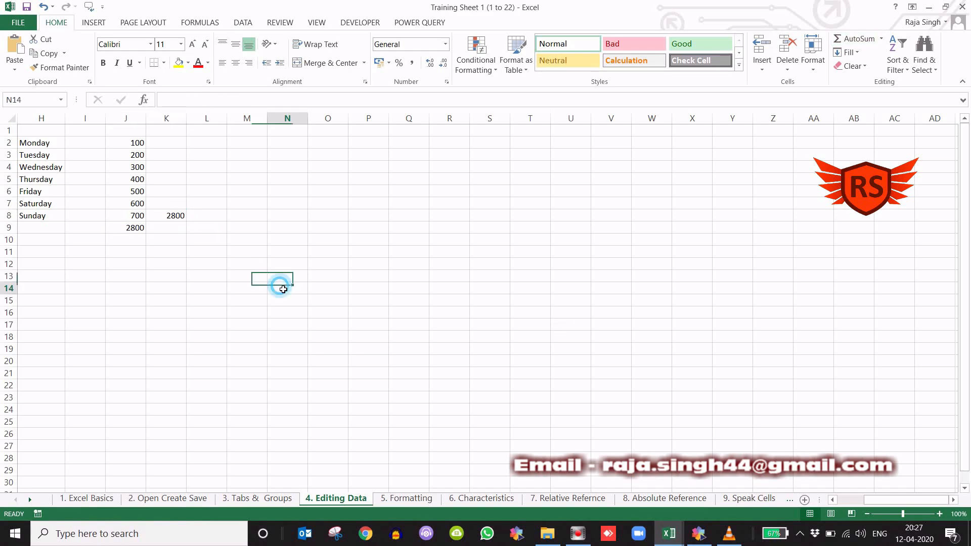
{"action": "left_click", "coordinate": [140, 279]}
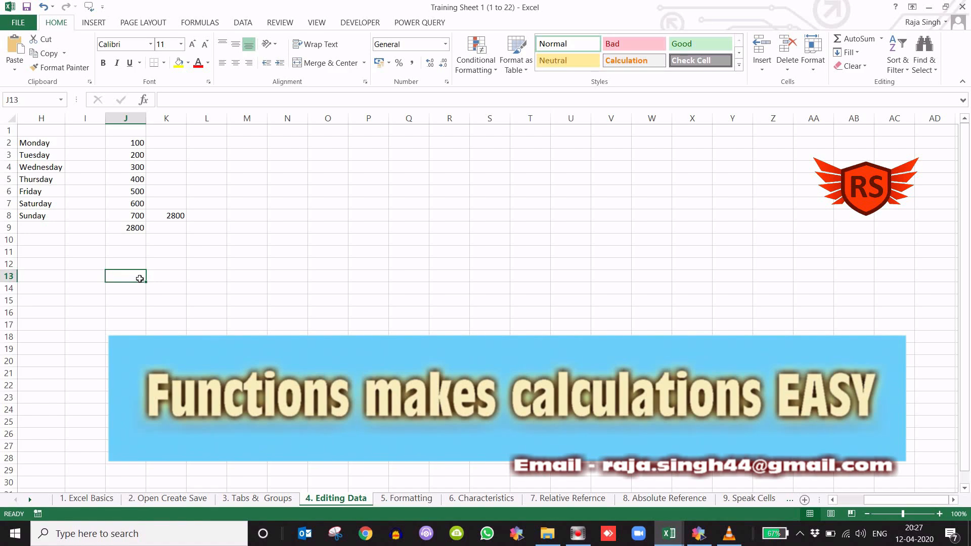
{"action": "left_click", "coordinate": [177, 247]}
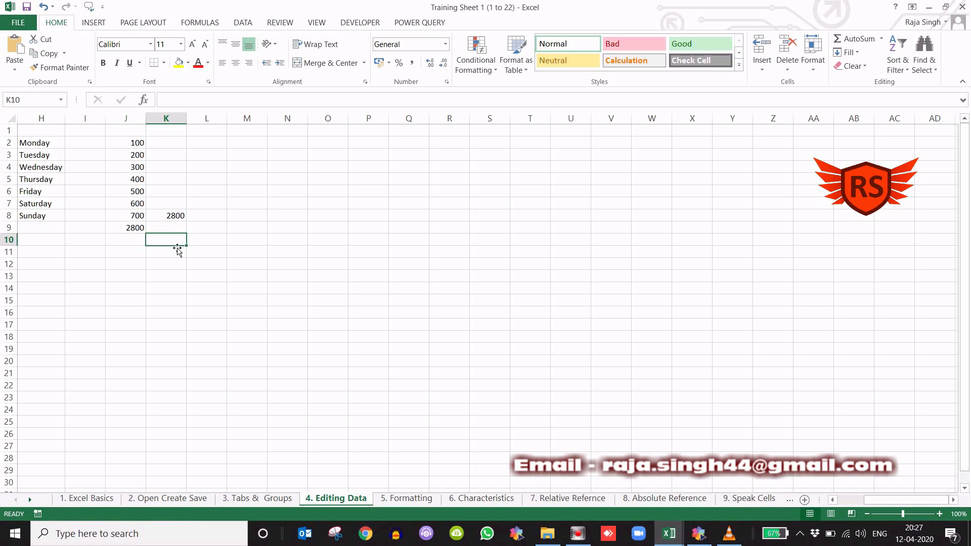
- Enter the person's first name in M11, the surname in M12, "BBSR" in M13 and "Good" in M14
{"action": "left_click", "coordinate": [241, 252]}
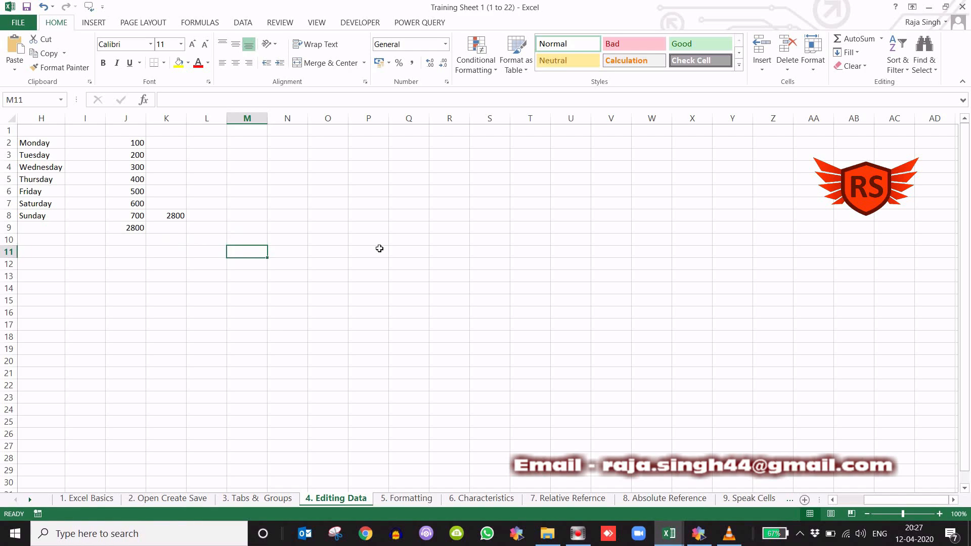
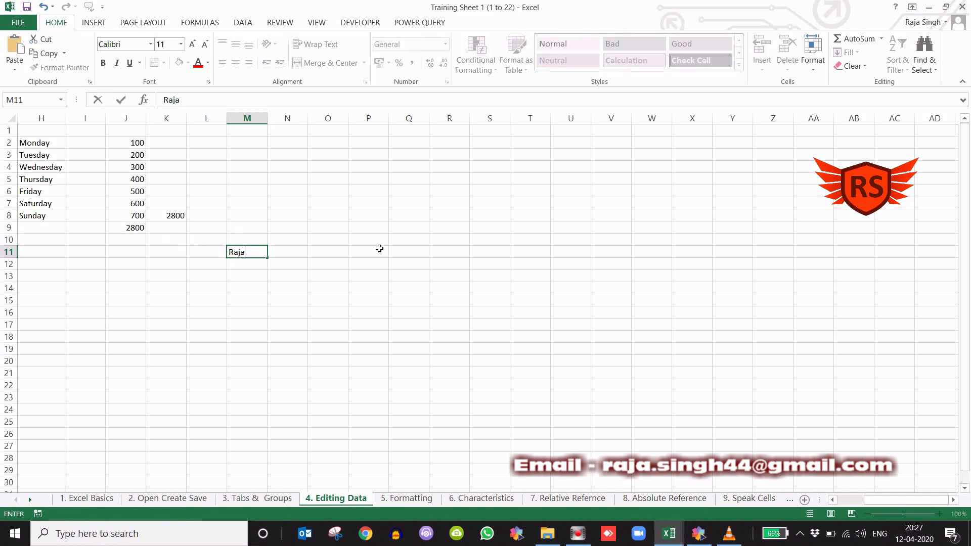
{"action": "key", "text": "Return"}
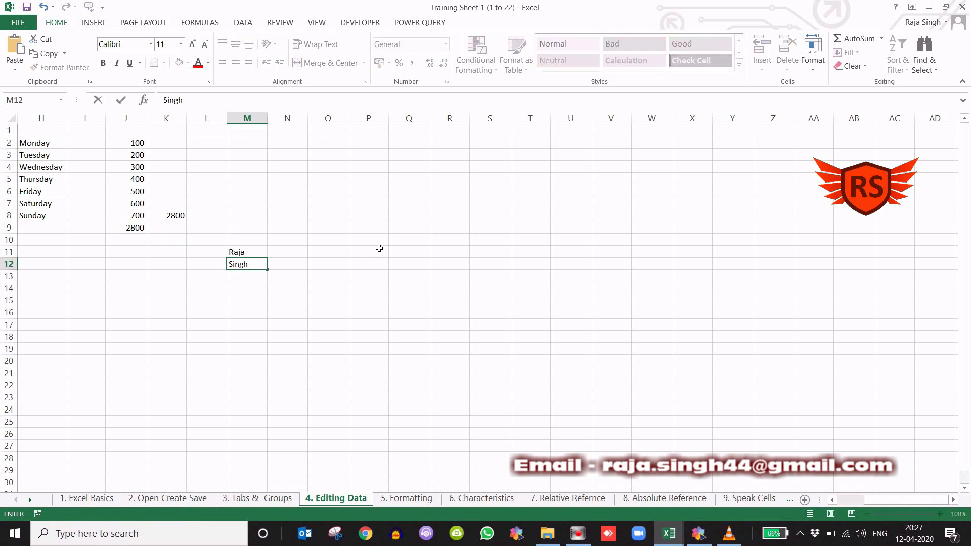
{"action": "key", "text": "Return"}
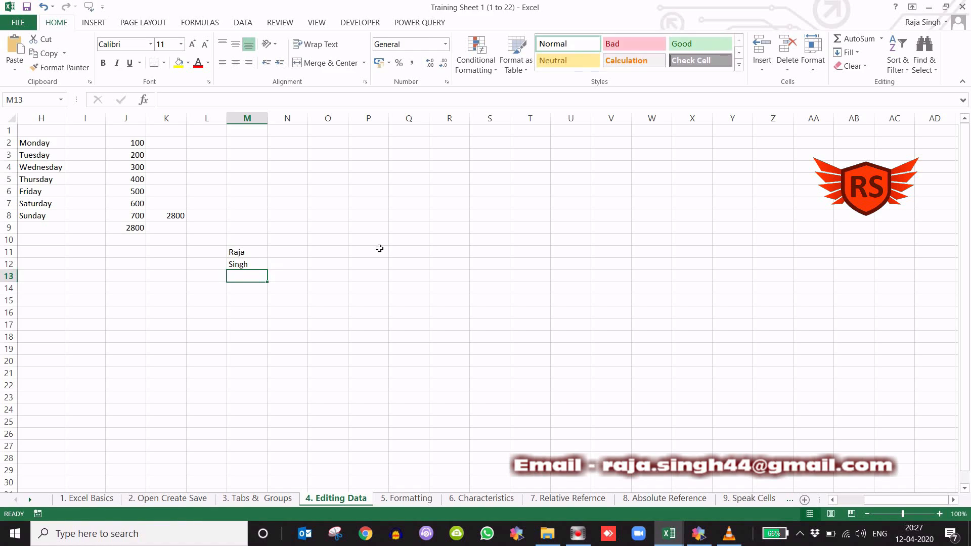
{"action": "type", "text": "BBSR"}
{"action": "key", "text": "Return"}
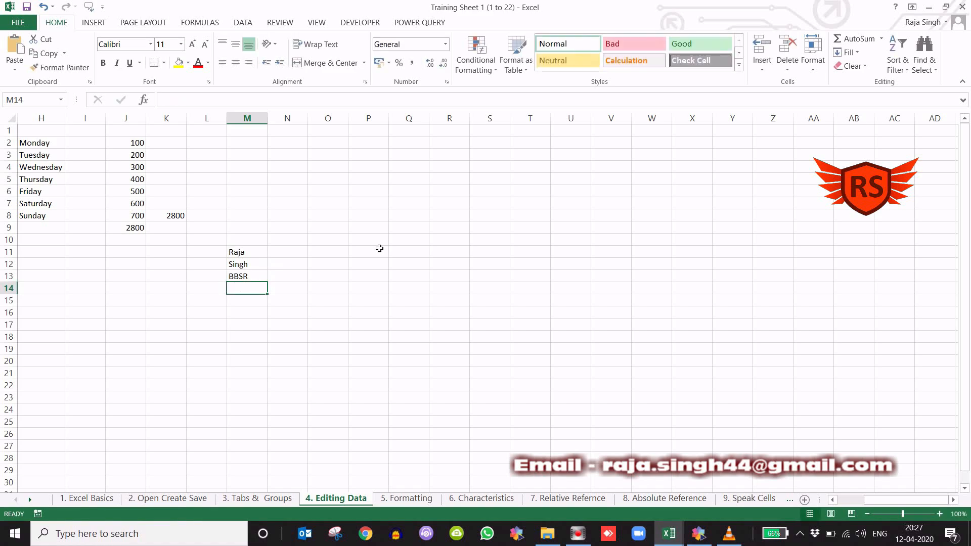
{"action": "type", "text": "Good"}
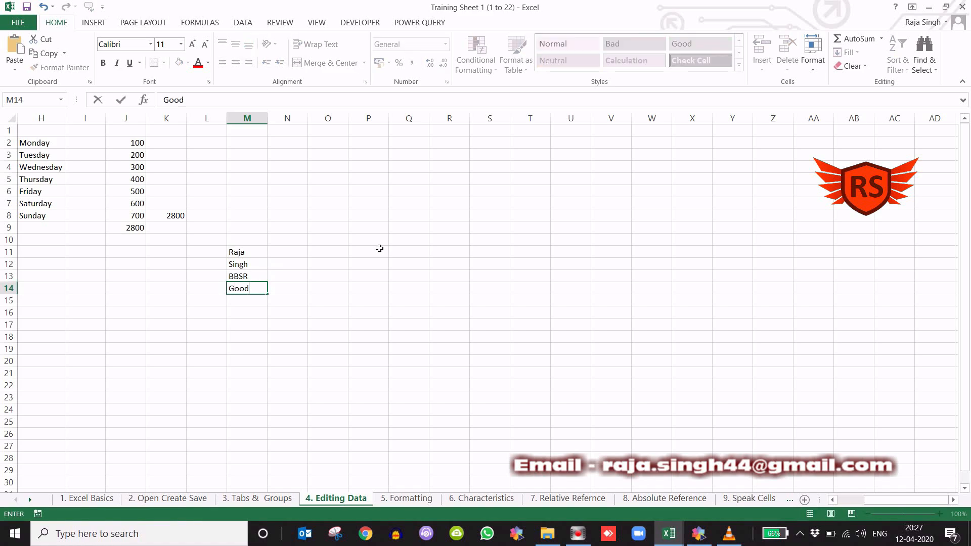
{"action": "key", "text": "Return"}
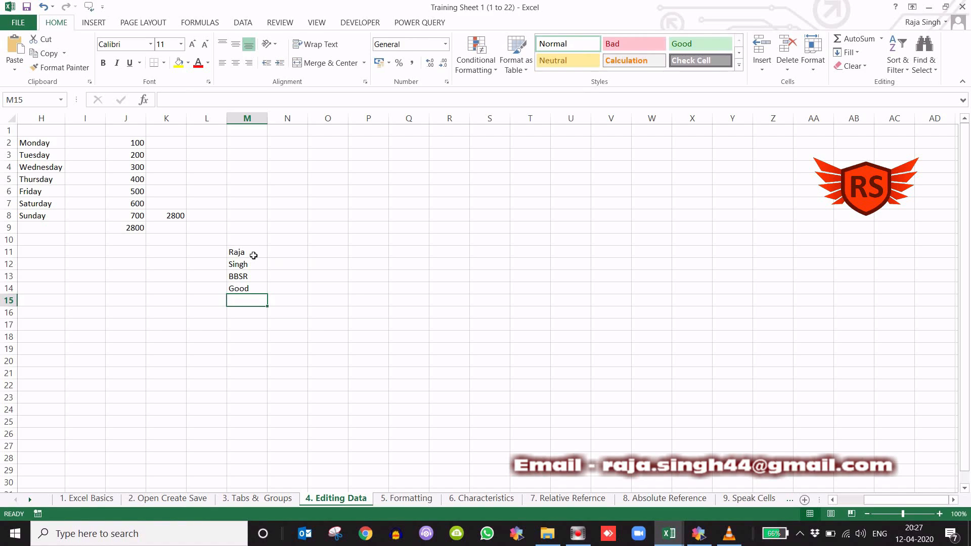
{"action": "left_click_drag", "start_coordinate": [247, 252], "coordinate": [252, 289]}
{"action": "left_click", "coordinate": [342, 279]}
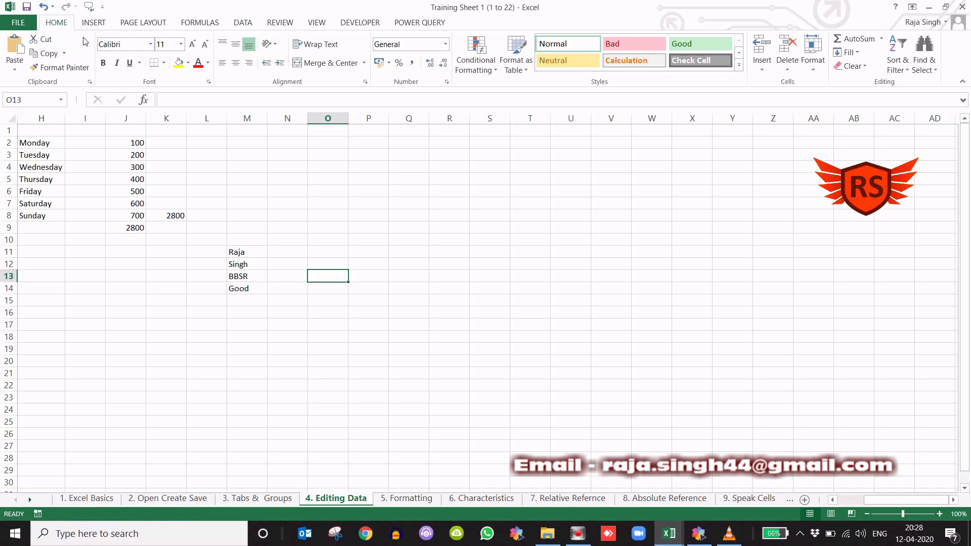
- Undo the last three text entries, in cells M14, M13 and M12, one by one
{"action": "left_click", "coordinate": [44, 8]}
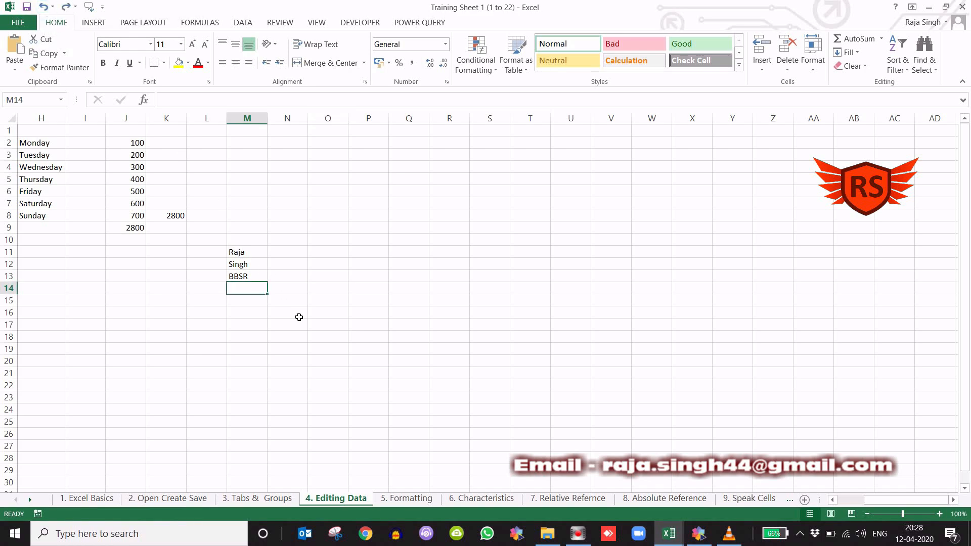
{"action": "left_click", "coordinate": [45, 8]}
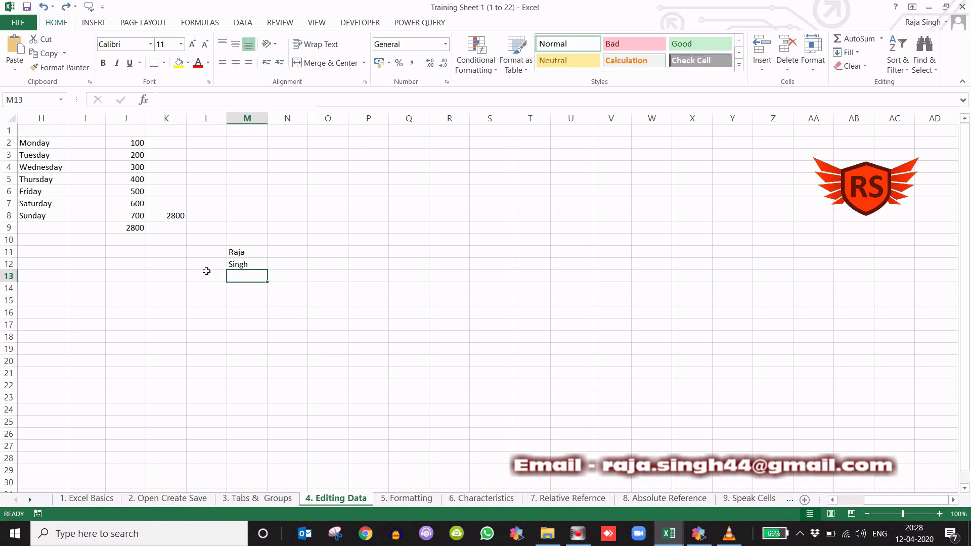
{"action": "left_click", "coordinate": [45, 8]}
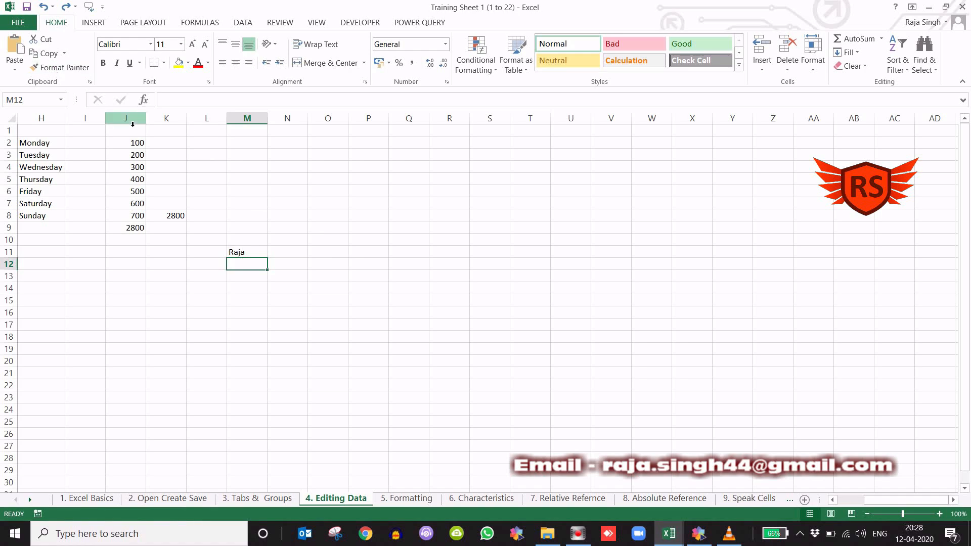
- Redo the undone surname entry in M12 and the "BBSR" entry in M13
{"action": "left_click", "coordinate": [65, 7]}
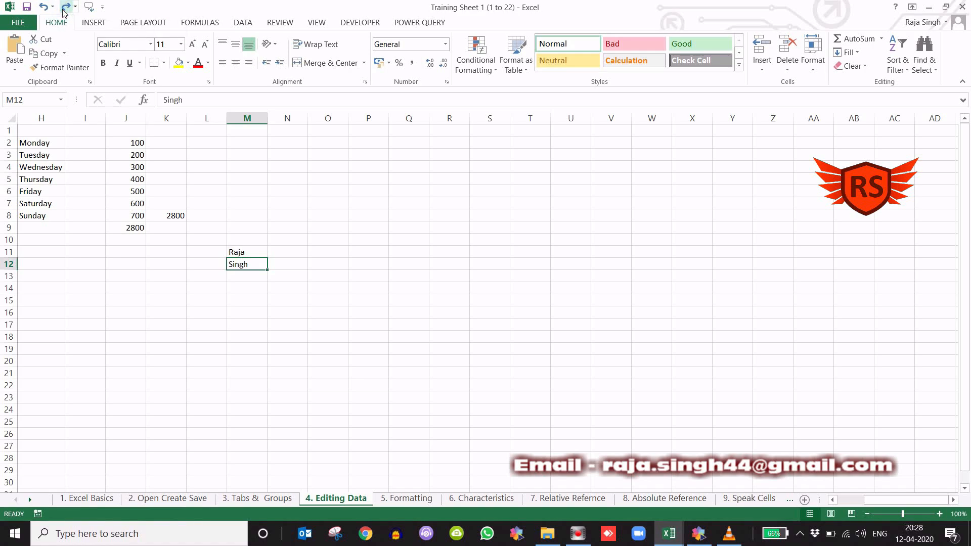
{"action": "left_click", "coordinate": [63, 9]}
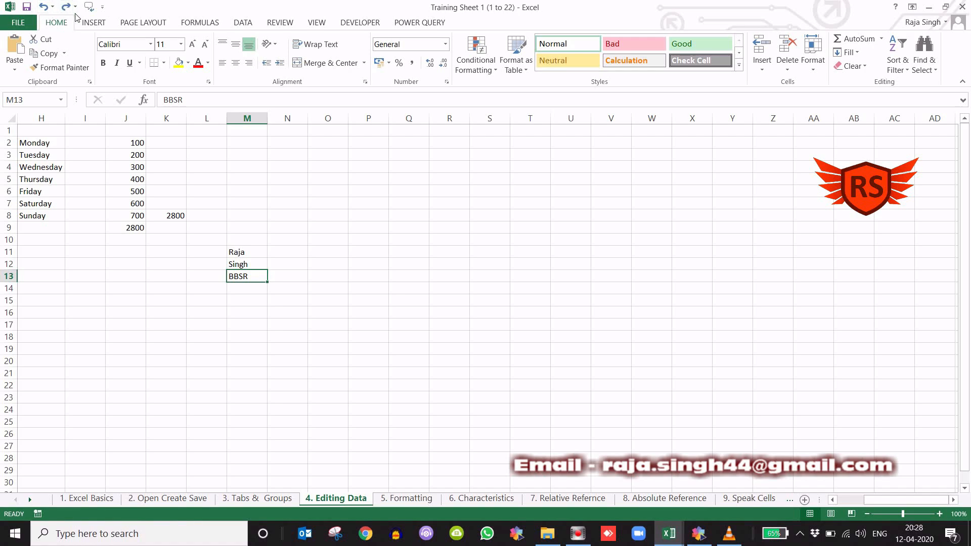
{"action": "left_click", "coordinate": [333, 338]}
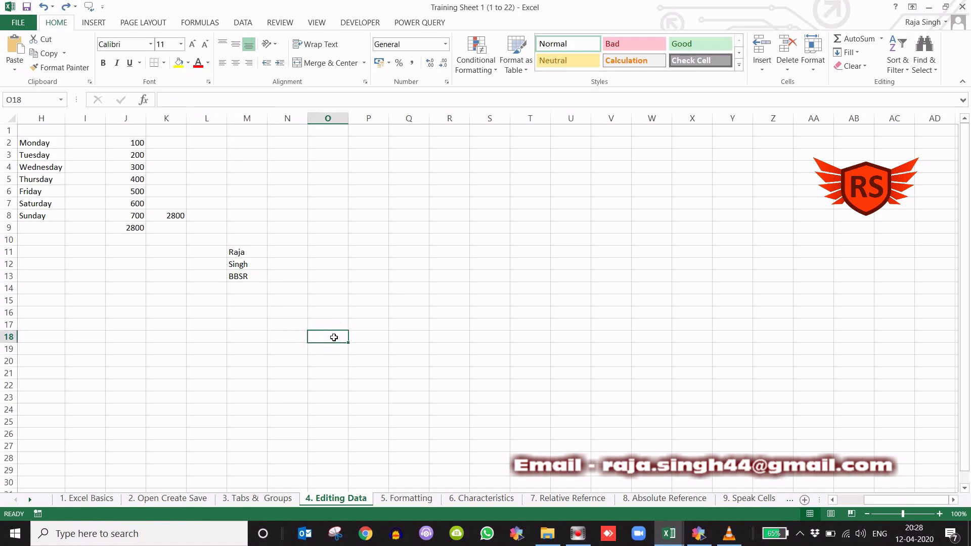
- Undo the entries in M13 and M12 once more, and redo all three entries in M12:M14
{"action": "key", "text": "ctrl+z"}
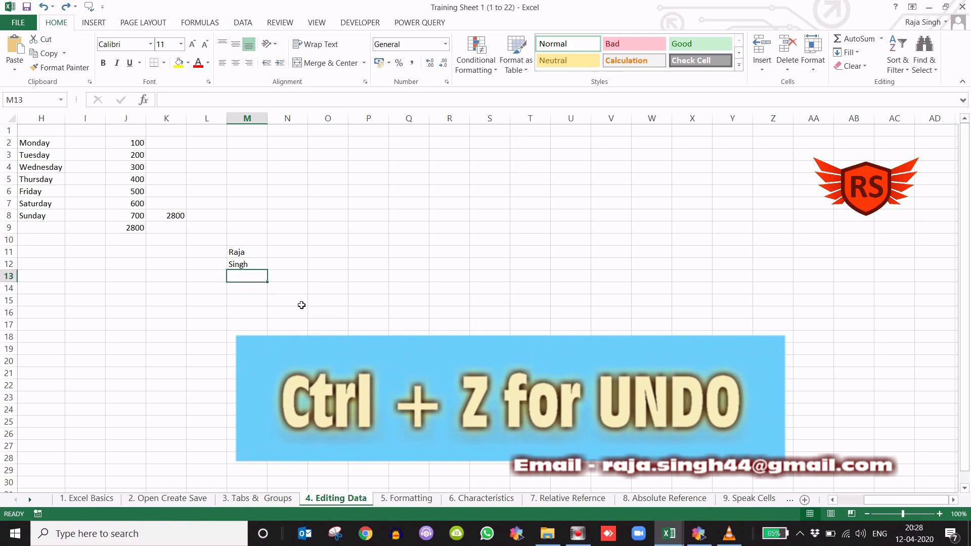
{"action": "key", "text": "ctrl+z"}
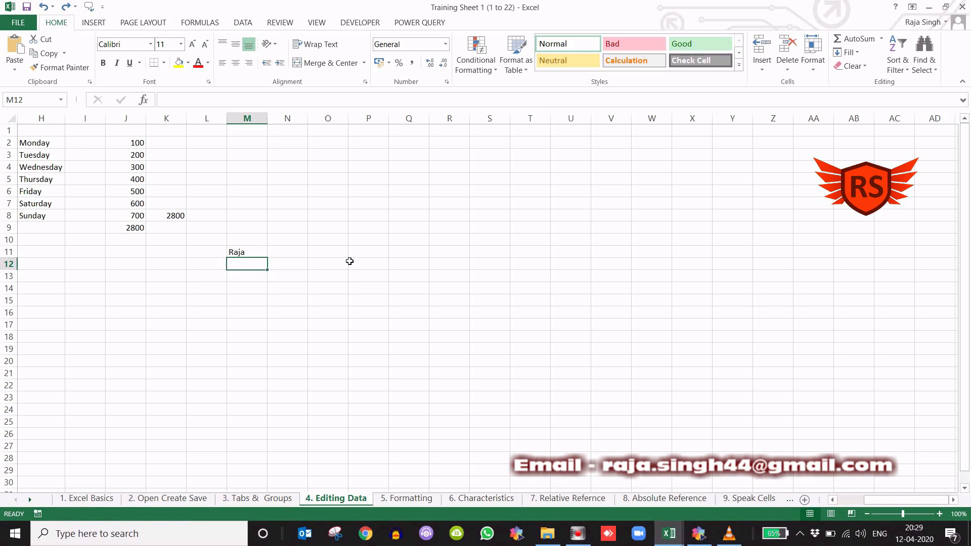
{"action": "key", "text": "ctrl+y"}
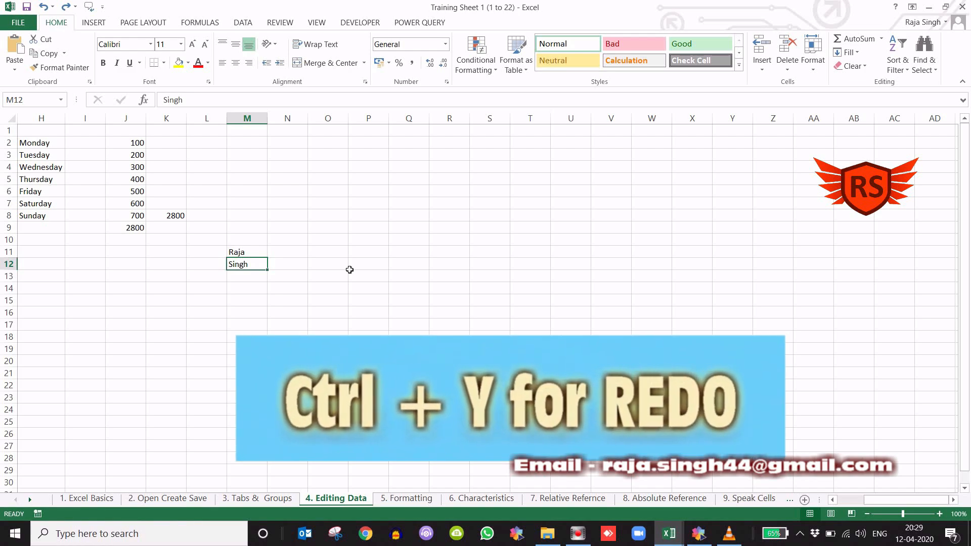
{"action": "key", "text": "ctrl+y"}
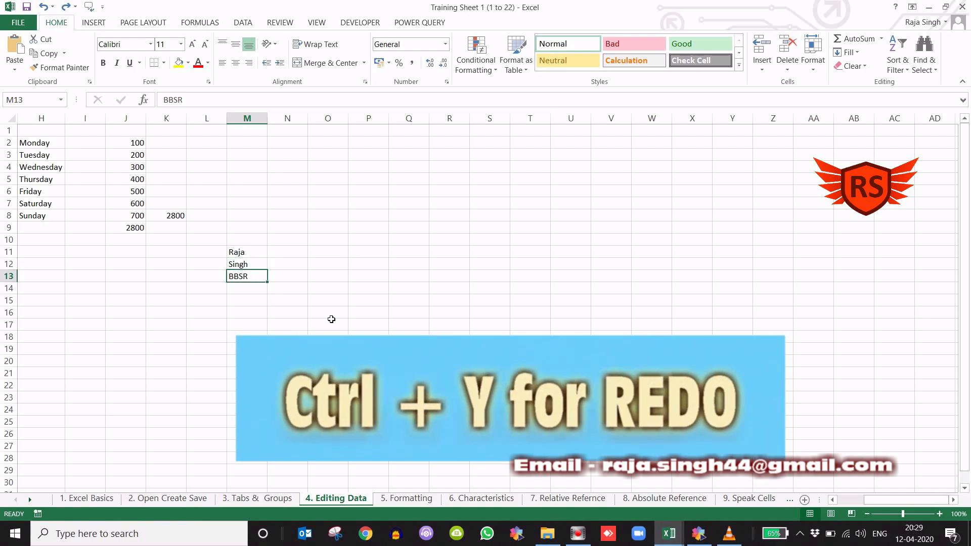
{"action": "key", "text": "ctrl+y"}
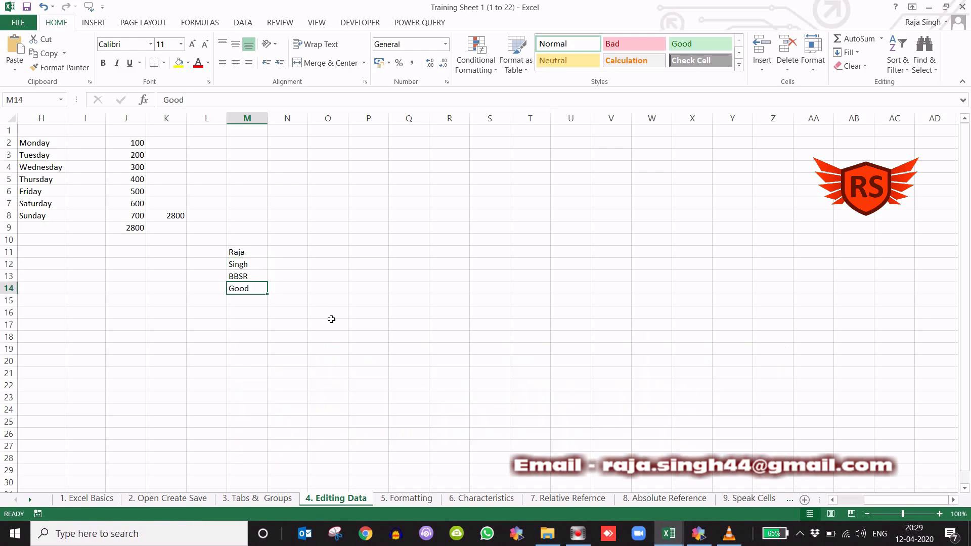
{"action": "left_click", "coordinate": [334, 256]}
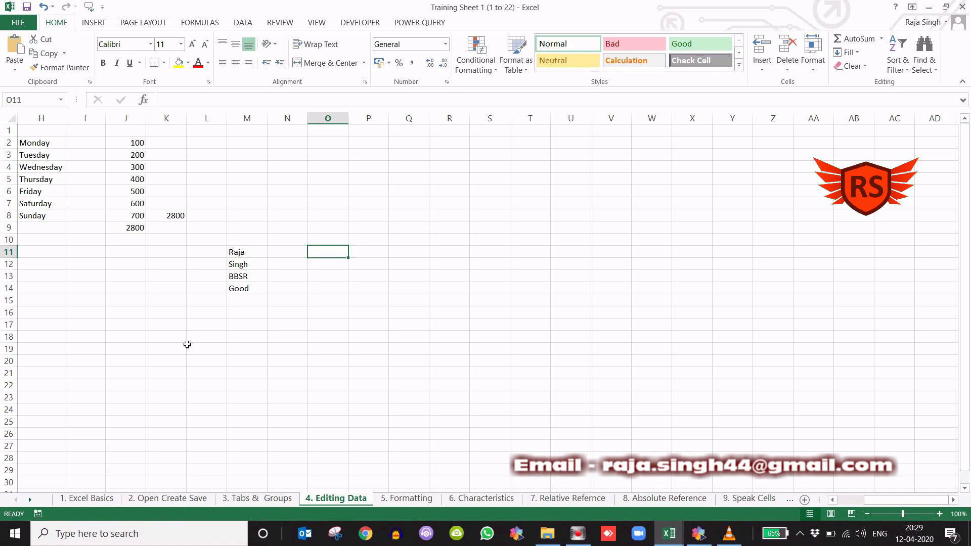
{"action": "left_click", "coordinate": [213, 339]}
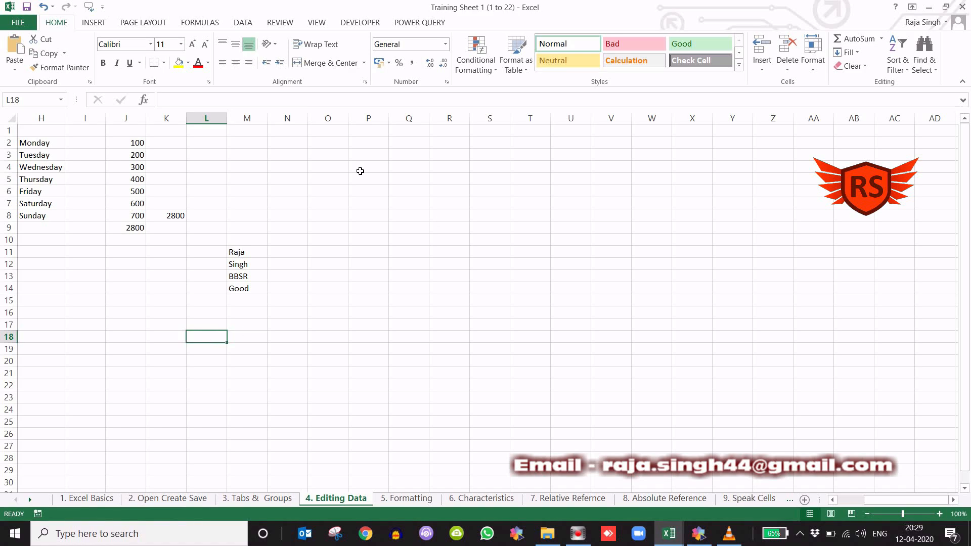
{"action": "left_click", "coordinate": [212, 172]}
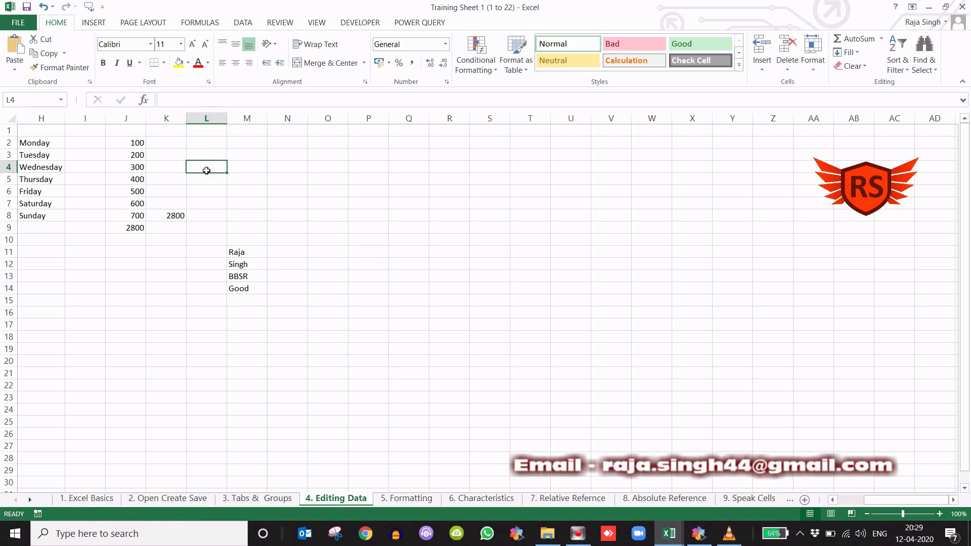
{"action": "left_click", "coordinate": [284, 171]}
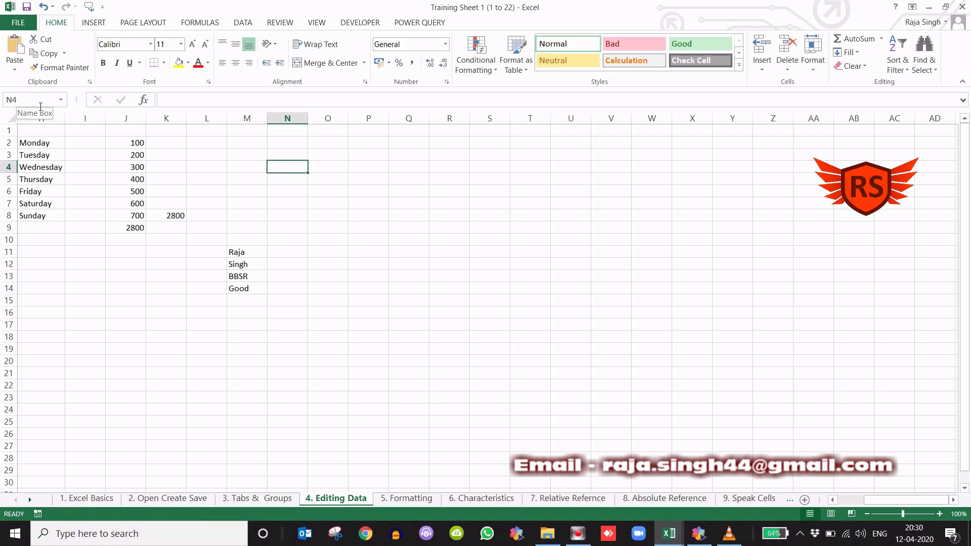
{"action": "left_click", "coordinate": [345, 194]}
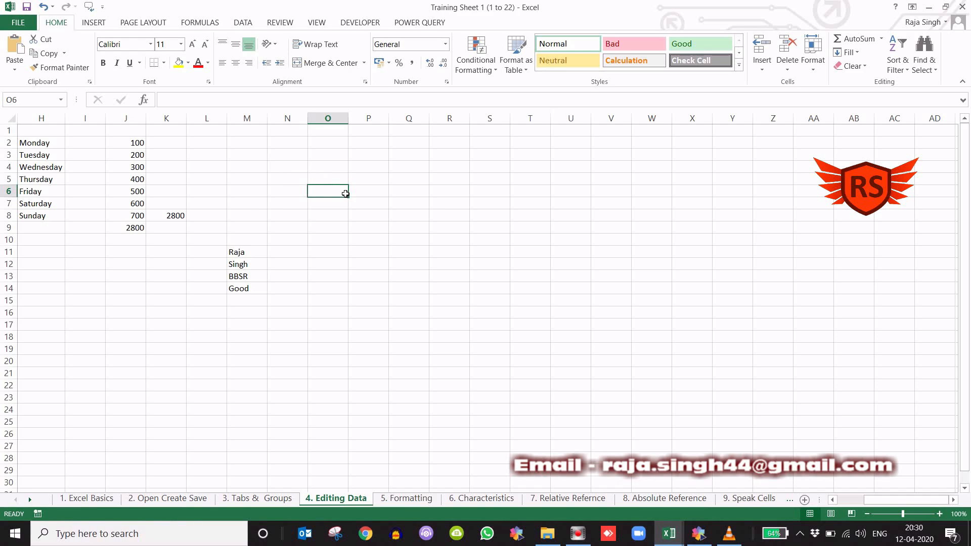
{"action": "key", "text": "Right"}
{"action": "key", "text": "Right"}
{"action": "key", "text": "Right"}
{"action": "key", "text": "Right"}
{"action": "key", "text": "Right"}
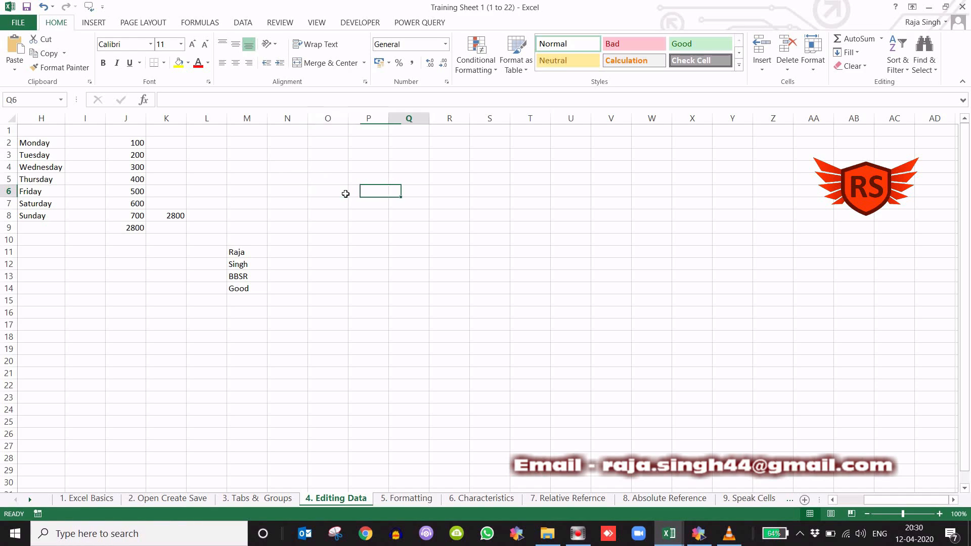
{"action": "key", "text": "Down"}
{"action": "key", "text": "Down"}
{"action": "key", "text": "Down"}
{"action": "key", "text": "Up"}
{"action": "key", "text": "Up"}
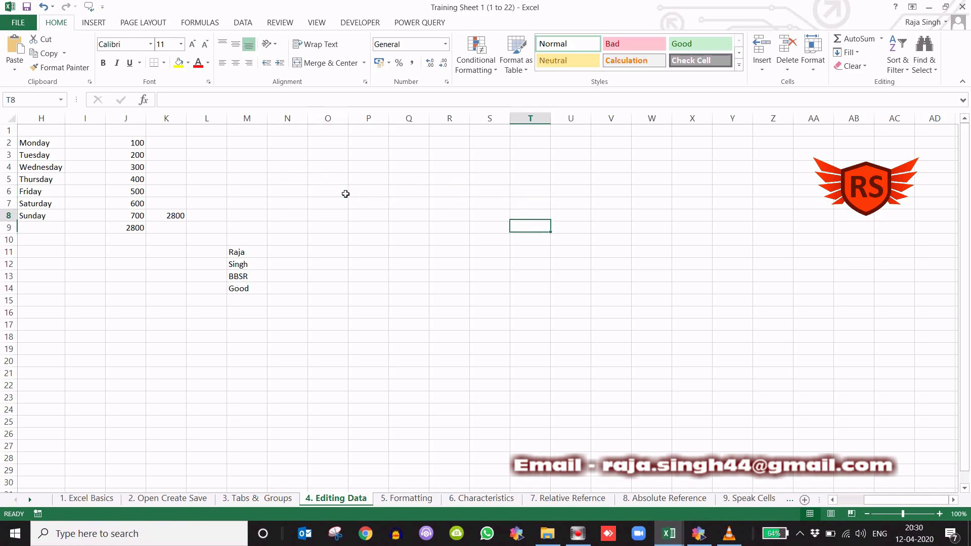
{"action": "key", "text": "Left"}
{"action": "key", "text": "Left"}
{"action": "key", "text": "Left"}
{"action": "key", "text": "Left"}
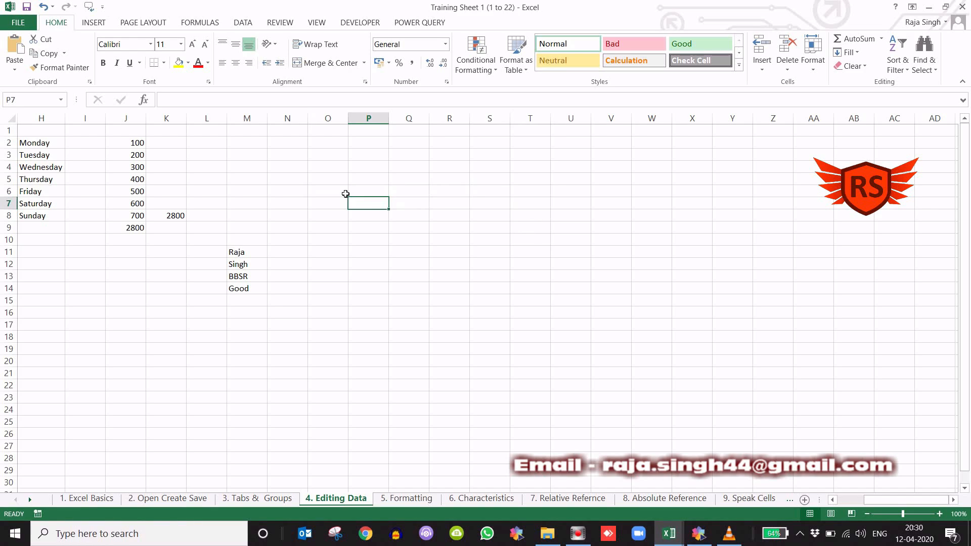
- Jump to cell A10 with the Go To command, moving its dialog clear of the data
{"action": "key", "text": "ctrl+g"}
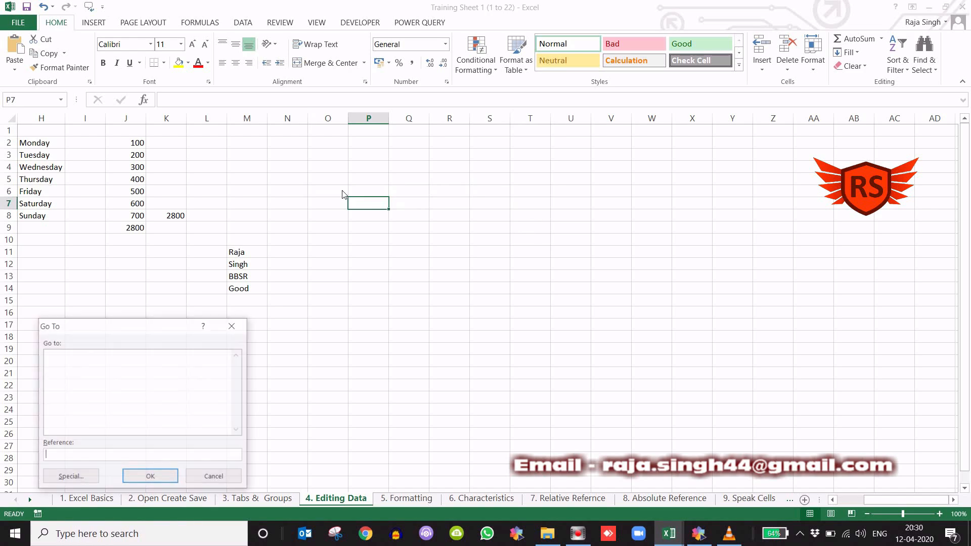
{"action": "left_click_drag", "start_coordinate": [131, 332], "coordinate": [616, 200]}
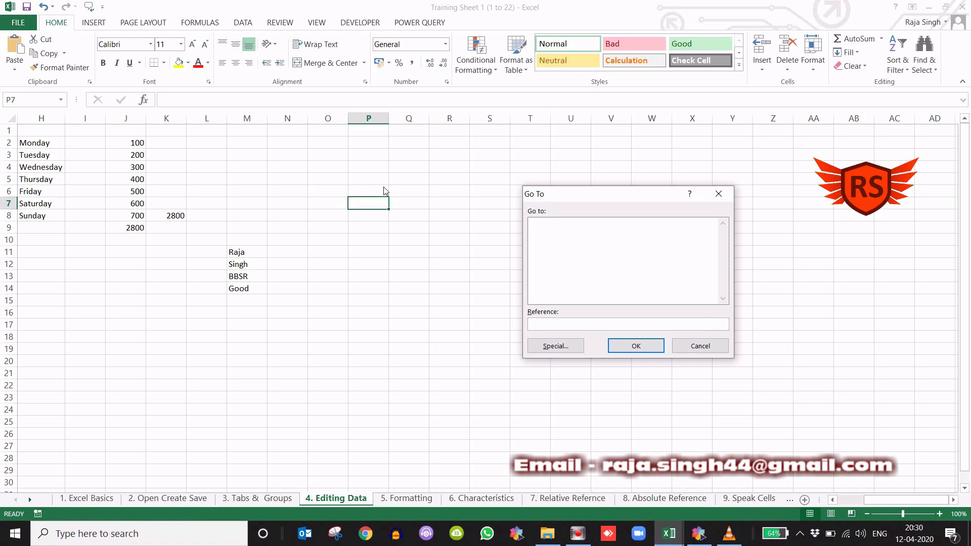
{"action": "left_click", "coordinate": [554, 326]}
{"action": "left_click", "coordinate": [632, 347]}
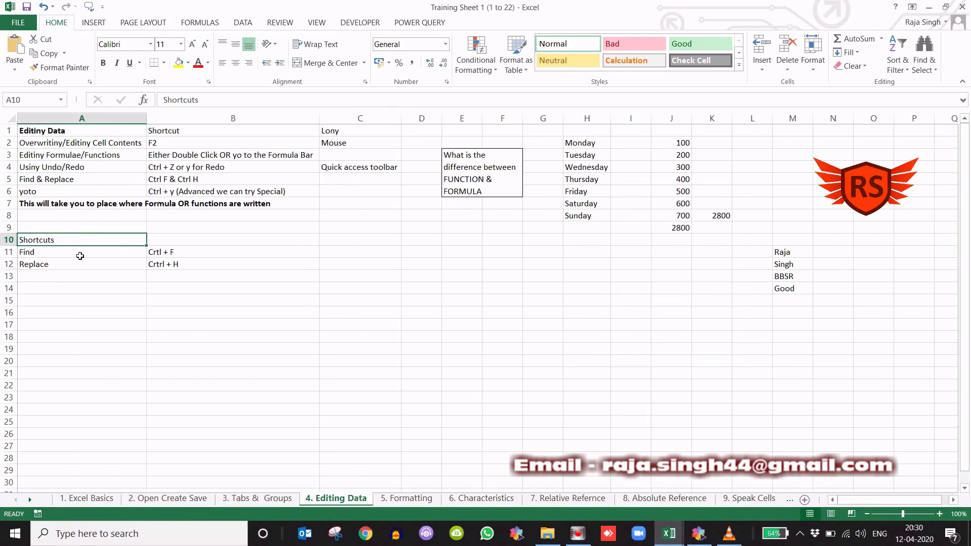
- Use Go To again to jump to cell Q5
{"action": "key", "text": "ctrl+g"}
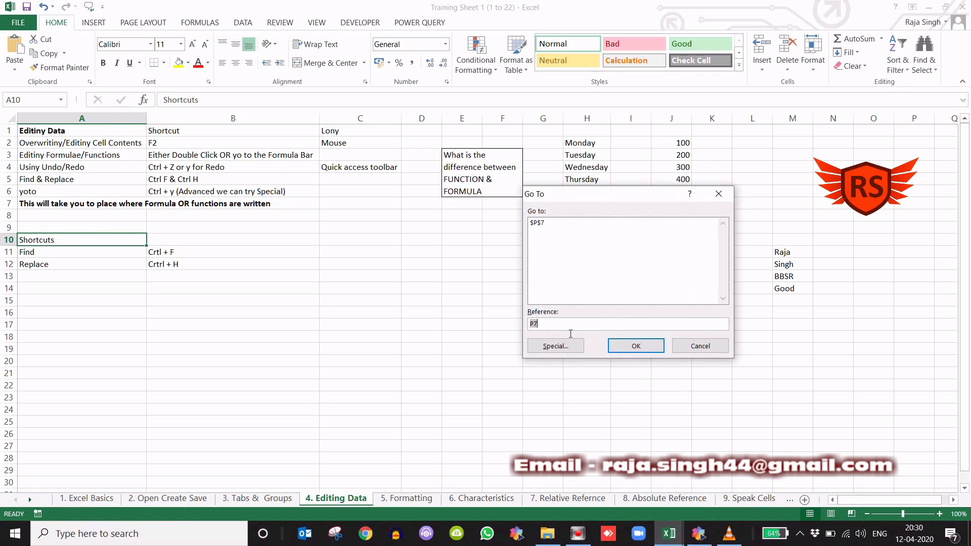
{"action": "type", "text": "q5"}
{"action": "left_click", "coordinate": [635, 346]}
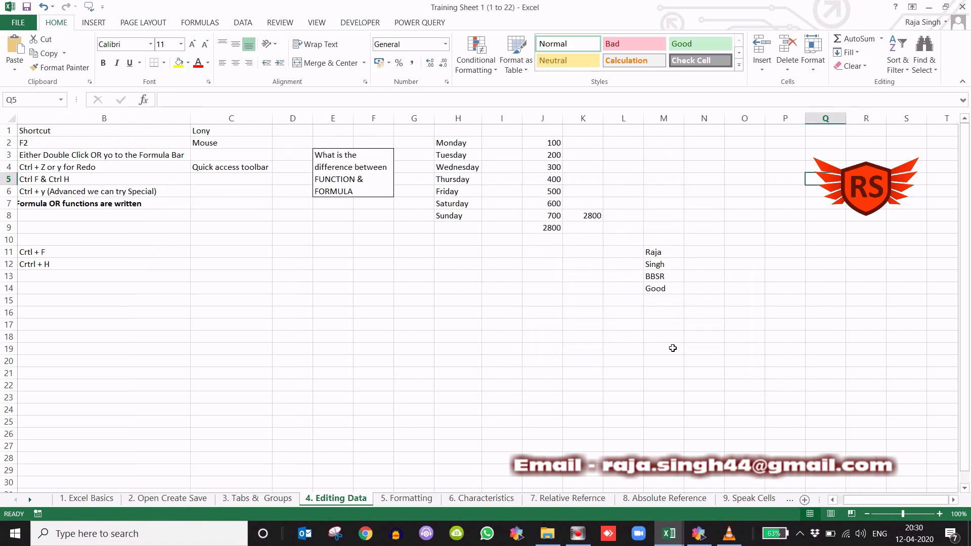
- From cell N7, use Go To Special with the Formulas option to select every formula cell on the sheet
{"action": "scroll", "coordinate": [671, 348], "scroll_direction": "right", "scroll_amount": 4}
{"action": "scroll", "coordinate": [673, 348], "scroll_direction": "right", "scroll_amount": 1}
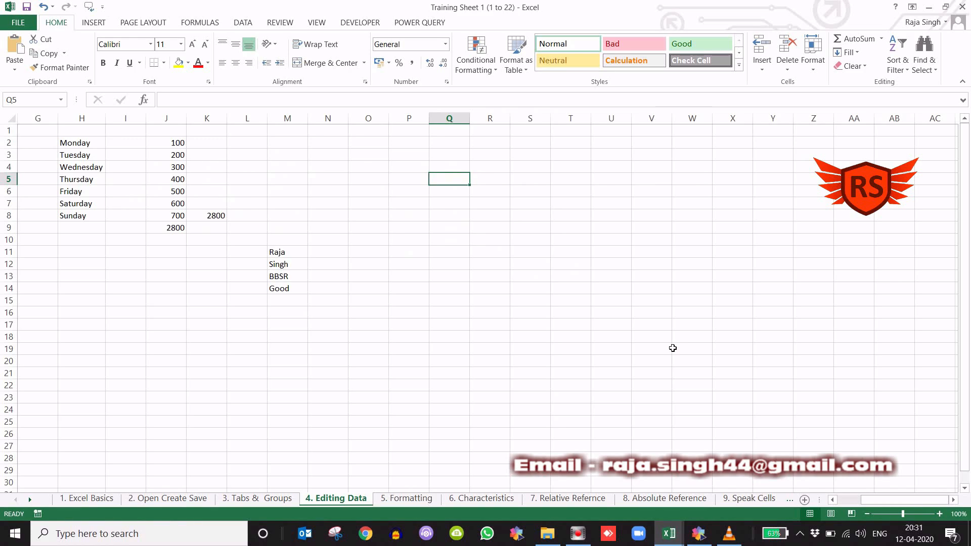
{"action": "left_click", "coordinate": [332, 205]}
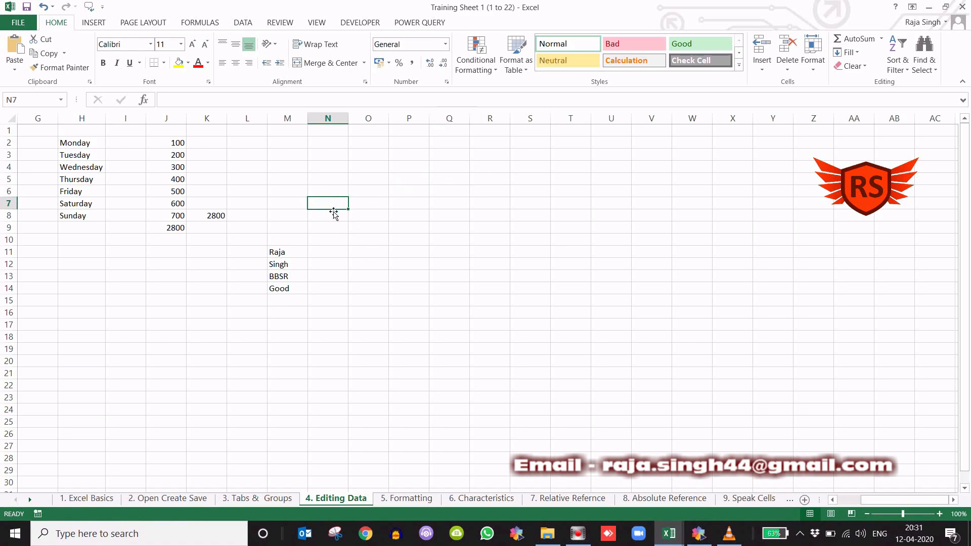
{"action": "key", "text": "ctrl+g"}
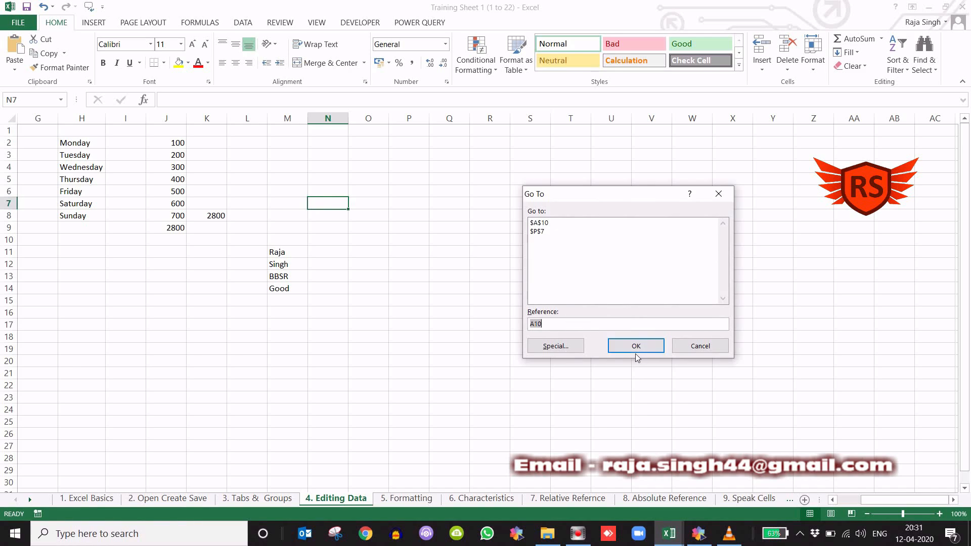
{"action": "left_click", "coordinate": [696, 347]}
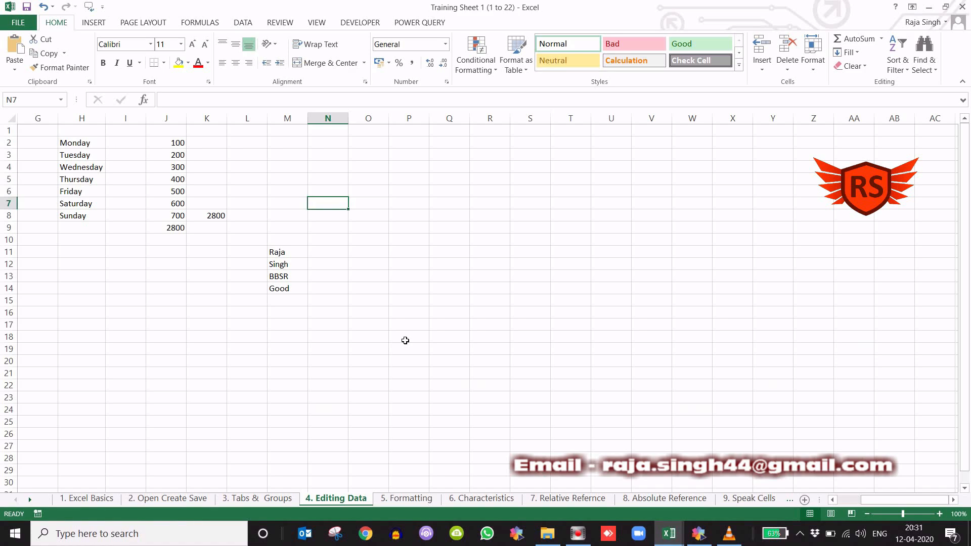
{"action": "key", "text": "ctrl+g"}
{"action": "left_click_drag", "start_coordinate": [596, 195], "coordinate": [577, 160]}
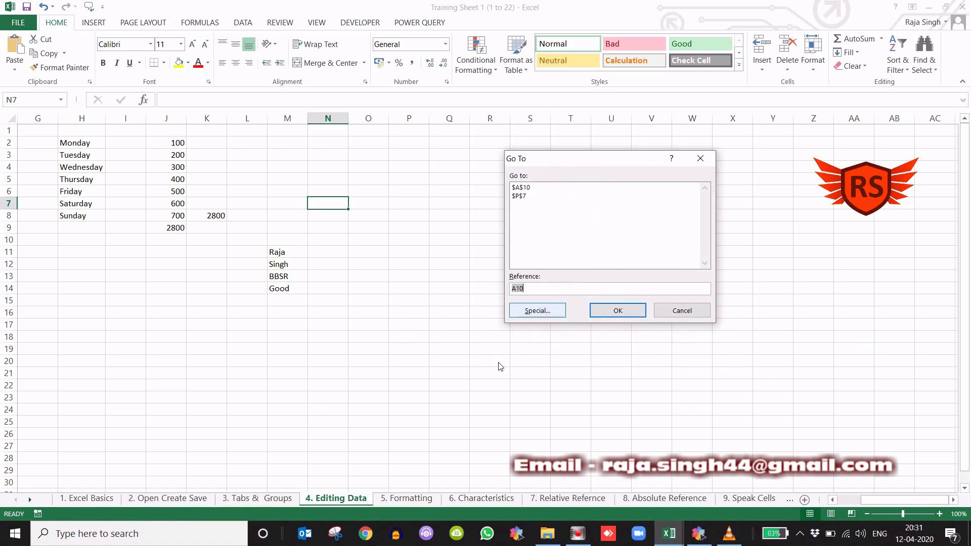
{"action": "left_click", "coordinate": [537, 312]}
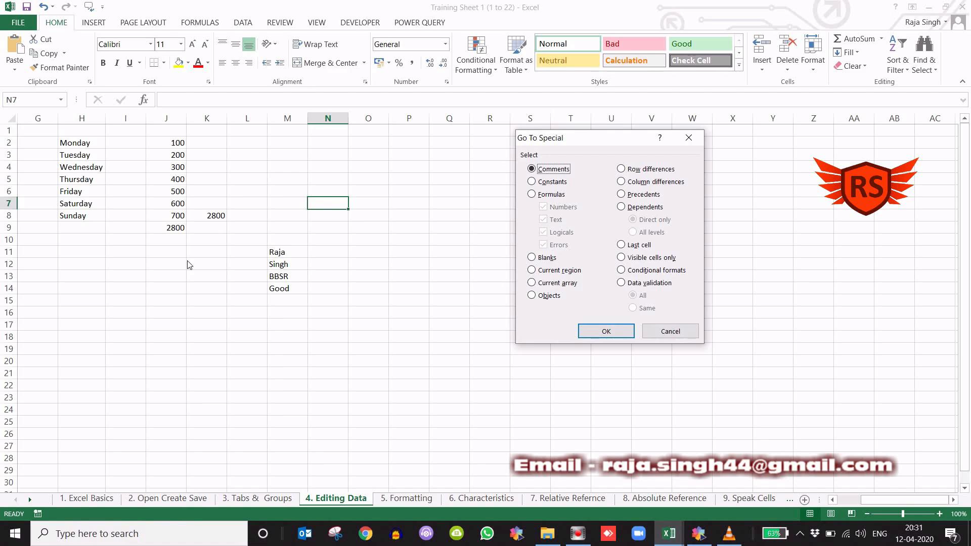
{"action": "left_click", "coordinate": [531, 195]}
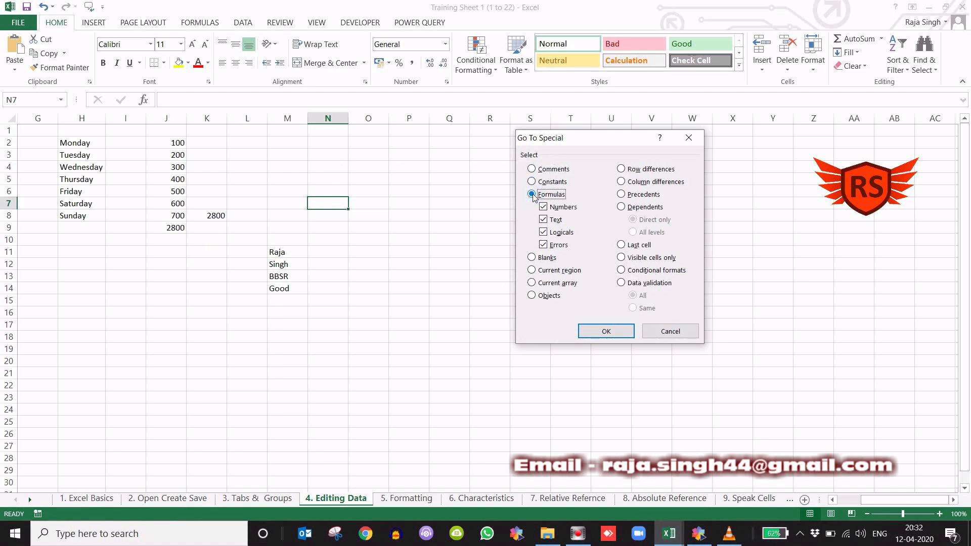
{"action": "left_click", "coordinate": [607, 330]}
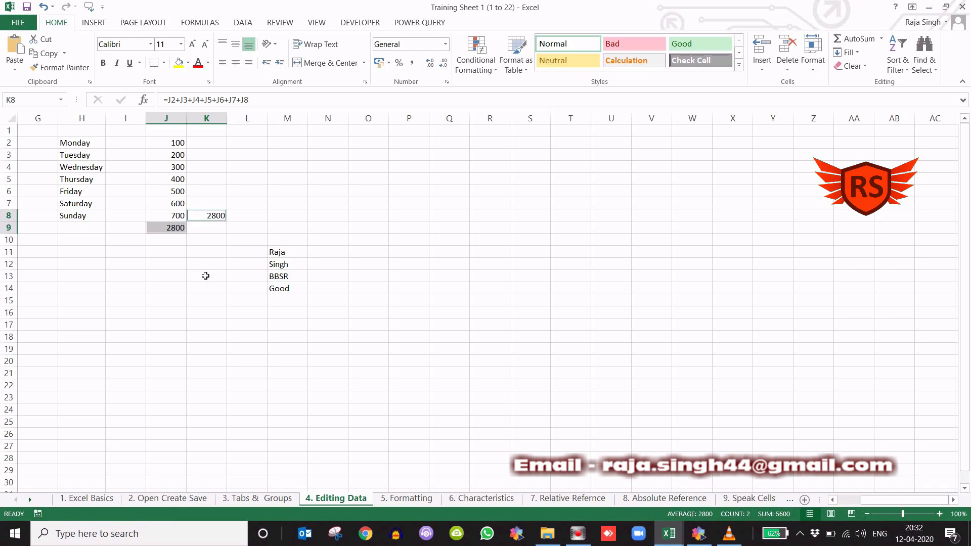
- Repeat the Go To Special selection of formula cells, and clear it by selecting cell J12
{"action": "key", "text": "ctrl+g"}
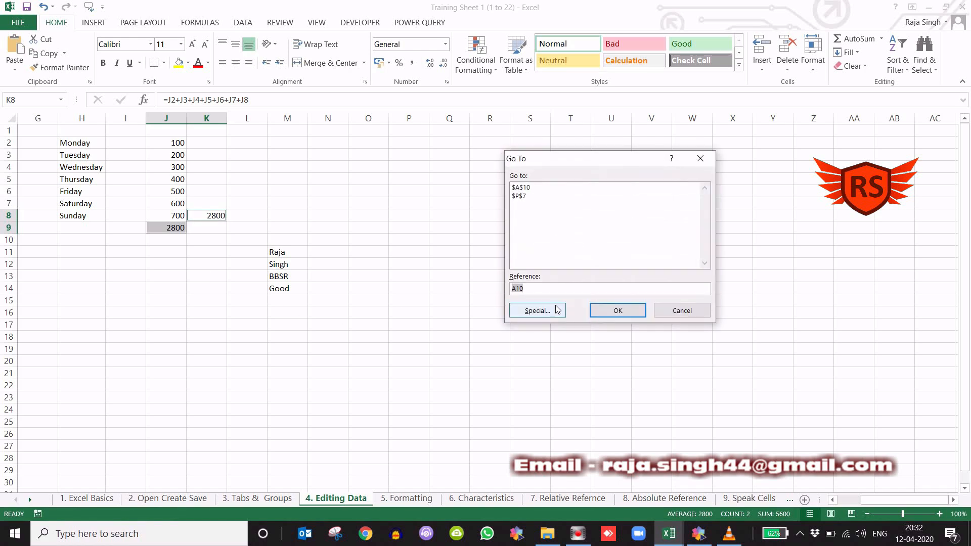
{"action": "left_click", "coordinate": [553, 310]}
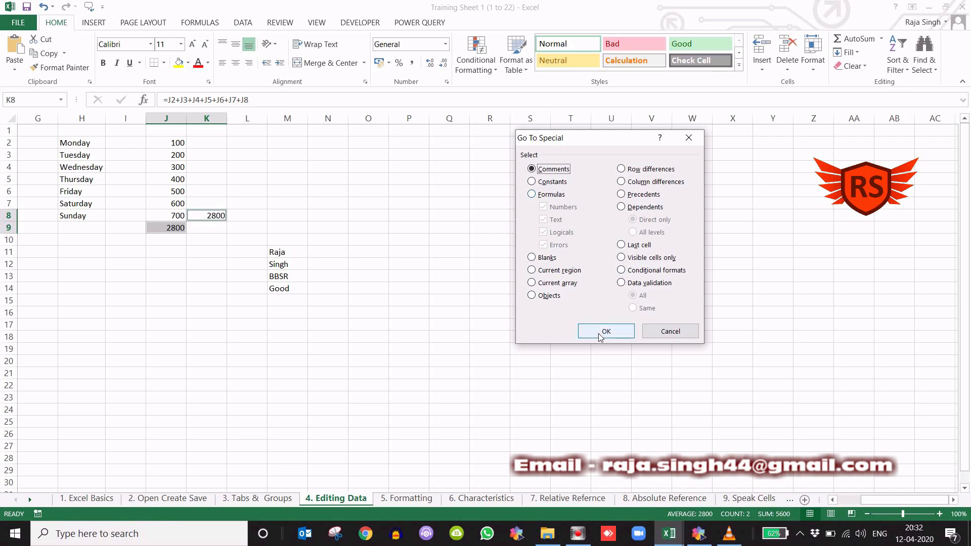
{"action": "left_click", "coordinate": [542, 196]}
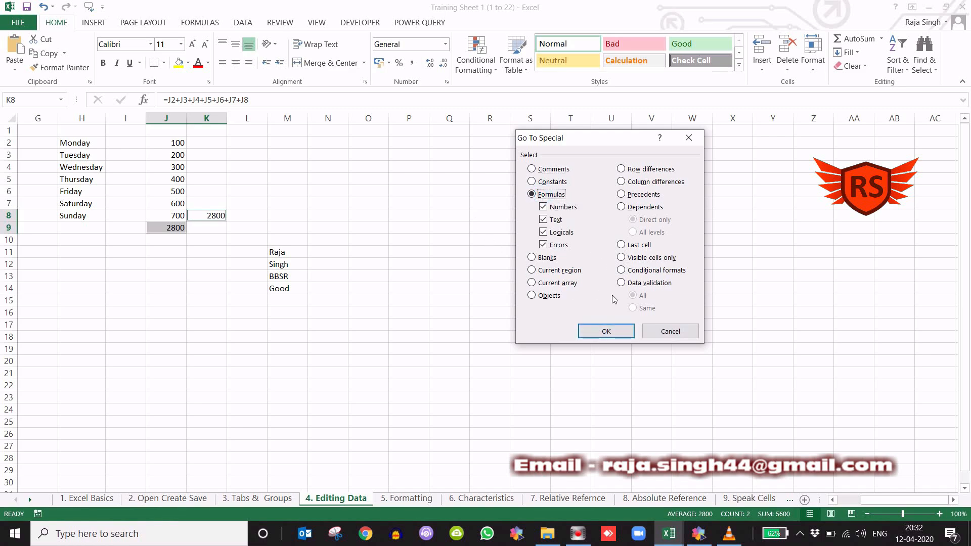
{"action": "left_click", "coordinate": [614, 333]}
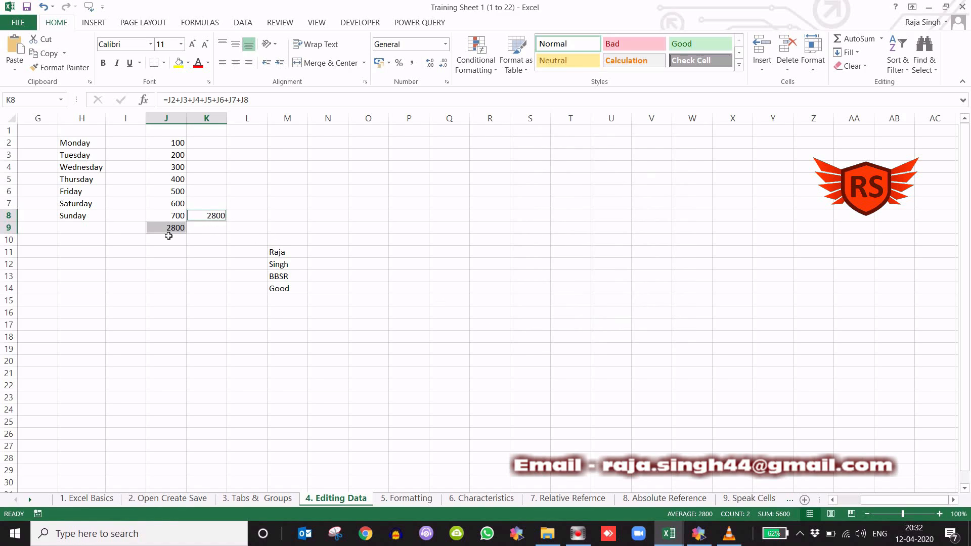
{"action": "left_click", "coordinate": [185, 264]}
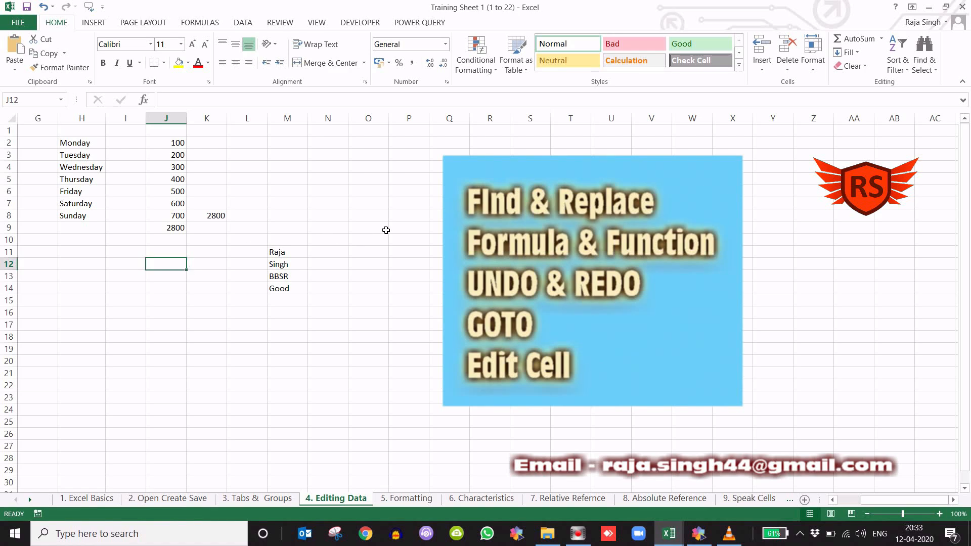
- Edit the text directly inside cell M14 so that it reads "Good Boy"
{"action": "left_click", "coordinate": [291, 293]}
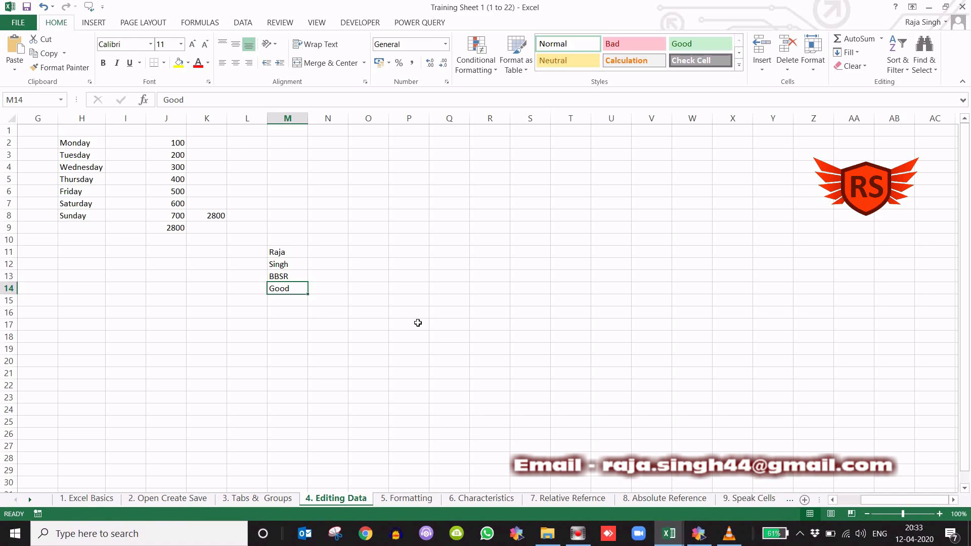
{"action": "double_click", "coordinate": [296, 289]}
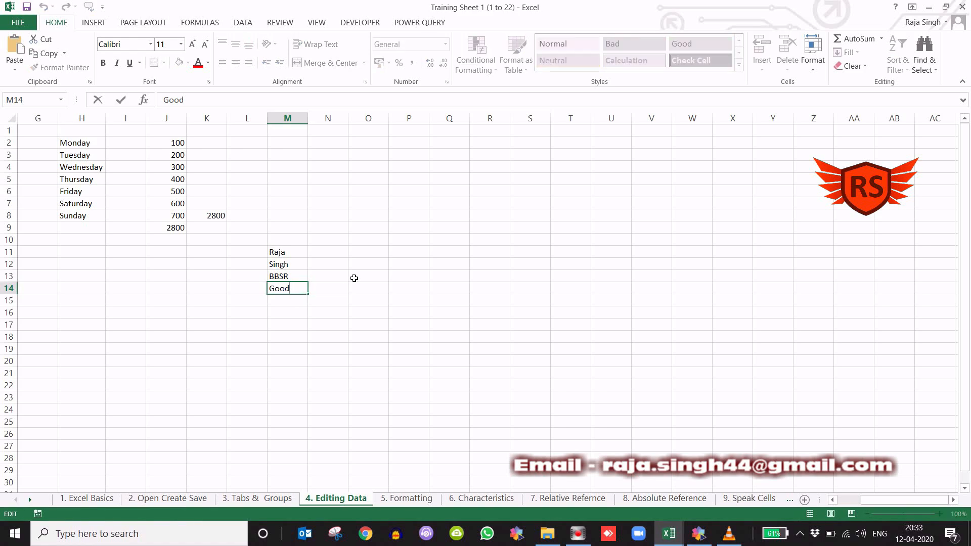
{"action": "type", "text": "Boy"}
{"action": "key", "text": "Return"}
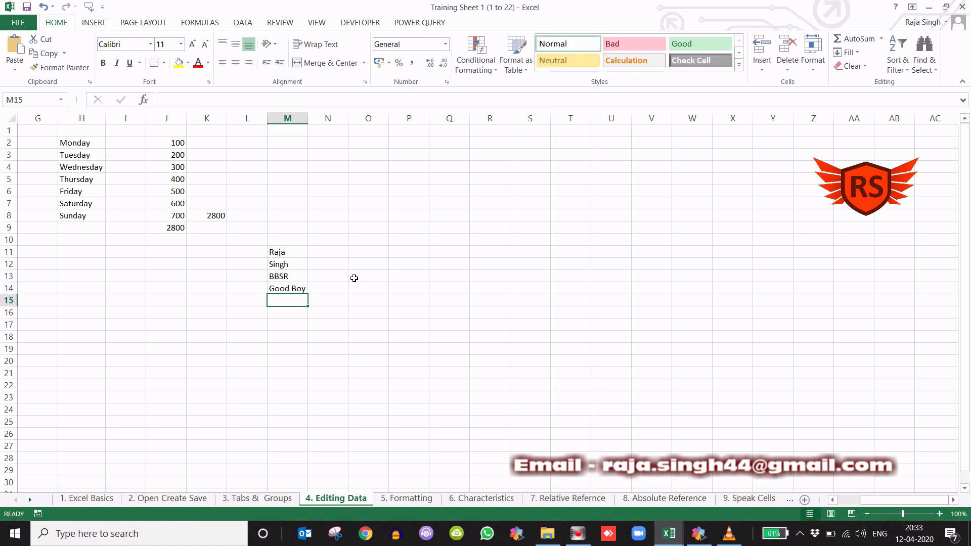
- Enter "Good Boy" in cell M15 and overwrite it with "Good"
{"action": "type", "text": "Good Boy"}
{"action": "key", "text": "Return"}
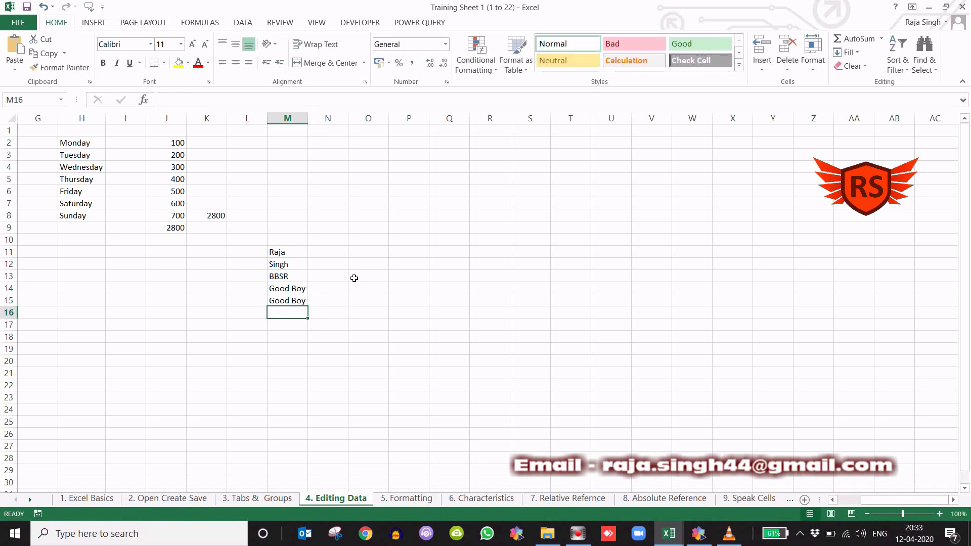
{"action": "key", "text": "Up"}
{"action": "type", "text": "Good"}
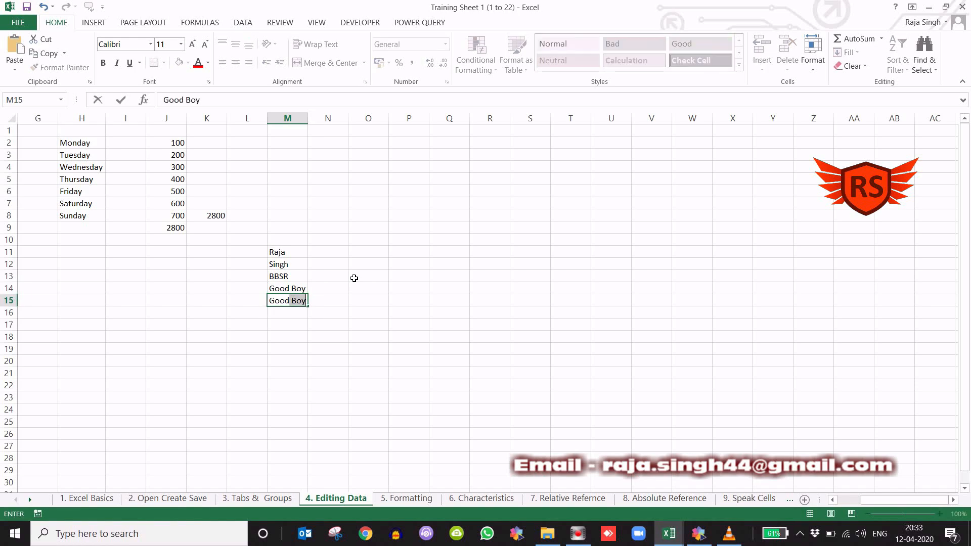
{"action": "key", "text": "Return"}
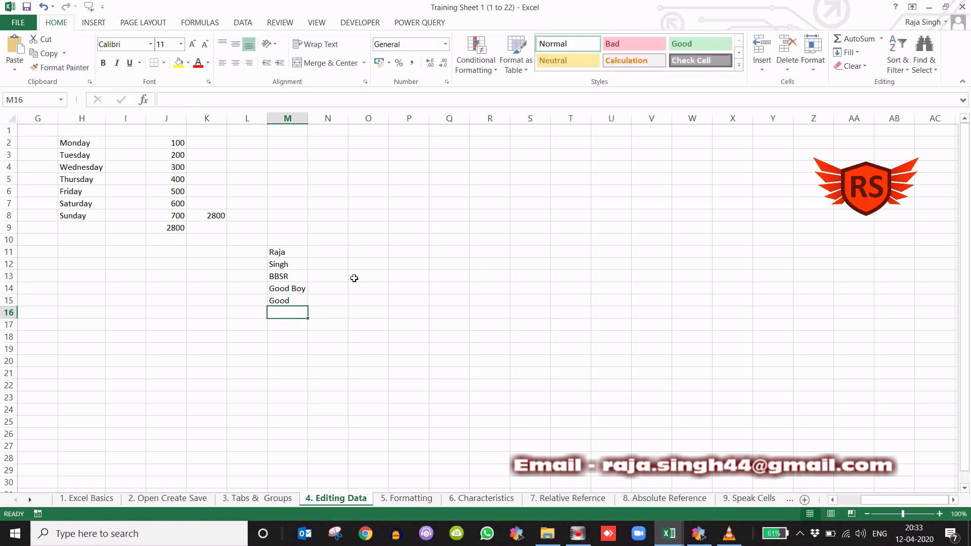
- Extend the text of cell M15 to "Good Boy" by editing it in the formula bar
{"action": "left_click", "coordinate": [293, 302]}
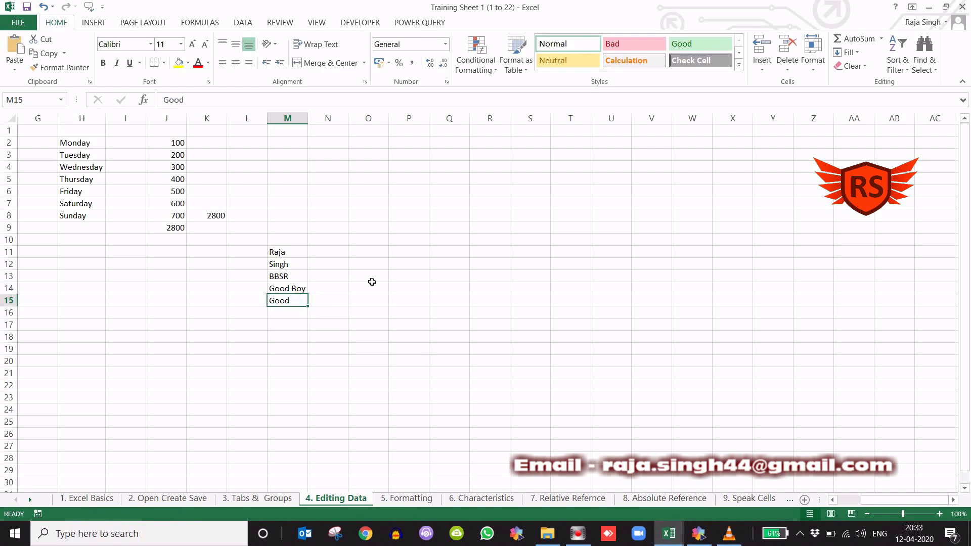
{"action": "left_click", "coordinate": [215, 101]}
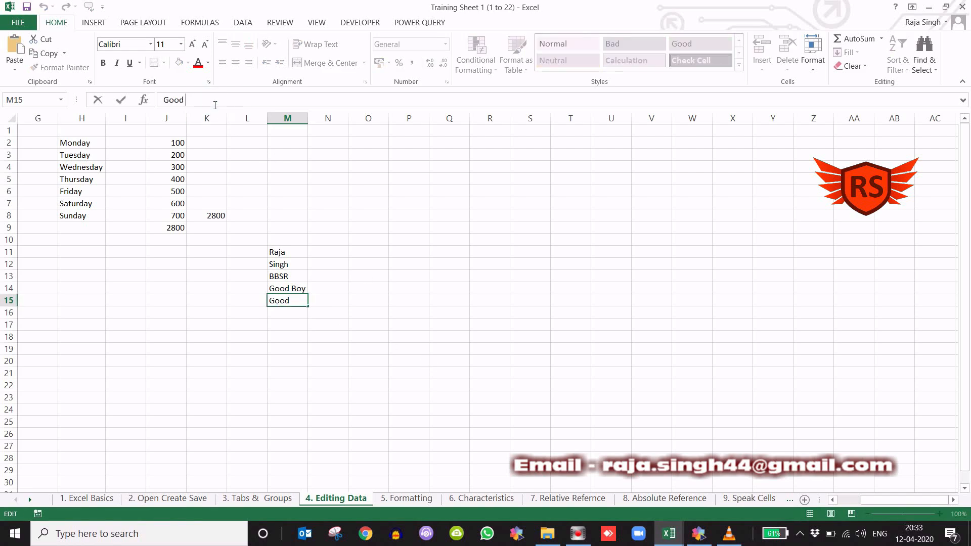
{"action": "type", "text": "Boy"}
{"action": "type", "text": "5"}
{"action": "key", "text": "BackSpace"}
{"action": "type", "text": "y"}
{"action": "key", "text": "Return"}
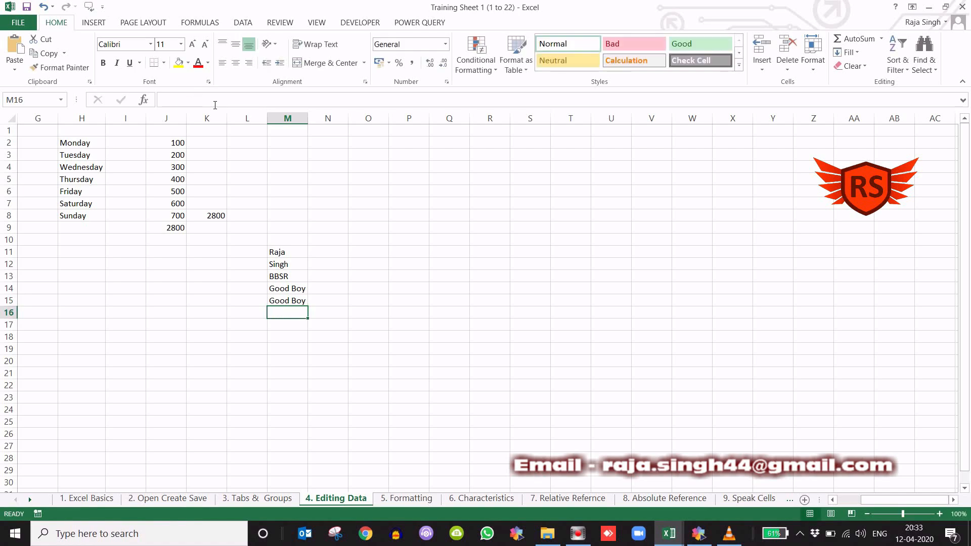
- Enter the text "Good" in cell P11
{"action": "left_click", "coordinate": [415, 256]}
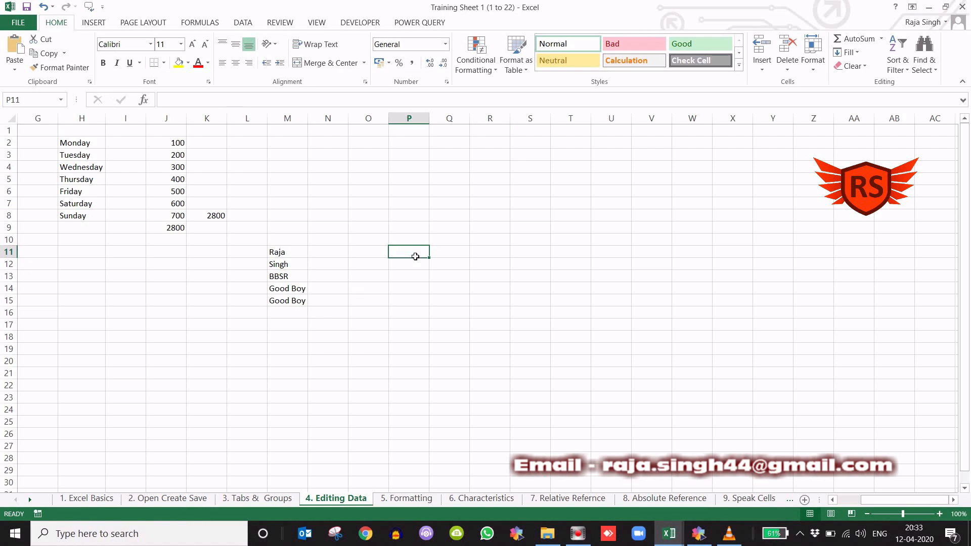
{"action": "type", "text": "Good"}
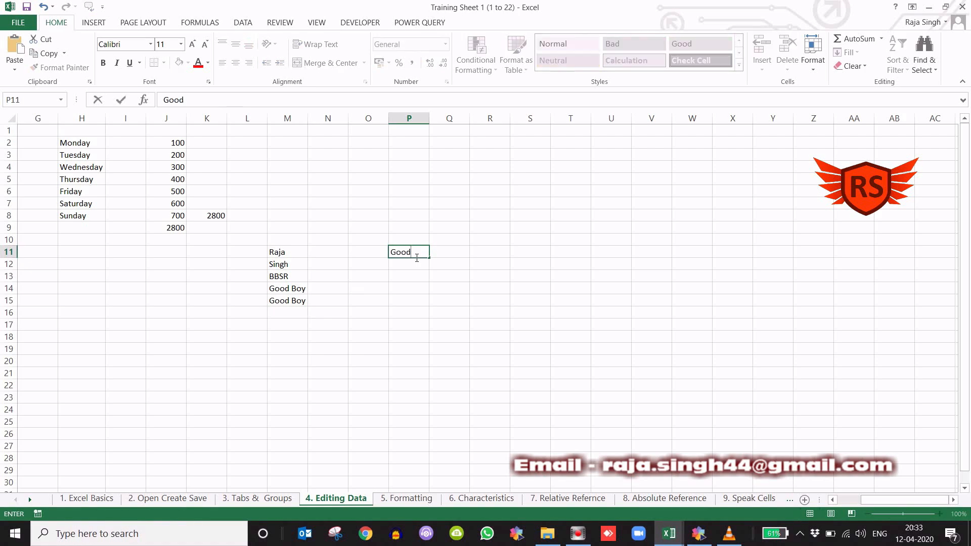
{"action": "key", "text": "Return"}
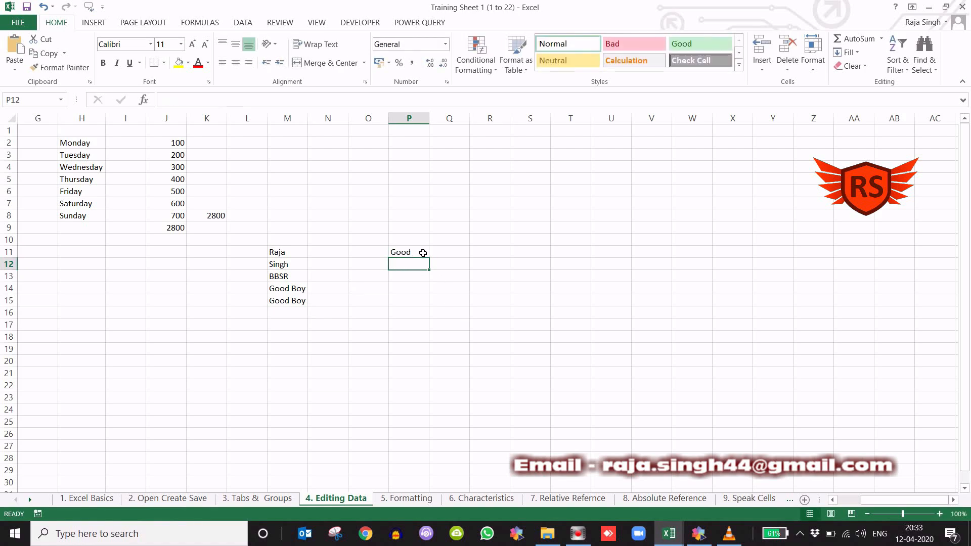
- Extend the text of cell P11 to "Good Boy" by editing inside the cell, and finish with cell P23 selected
{"action": "left_click", "coordinate": [419, 254]}
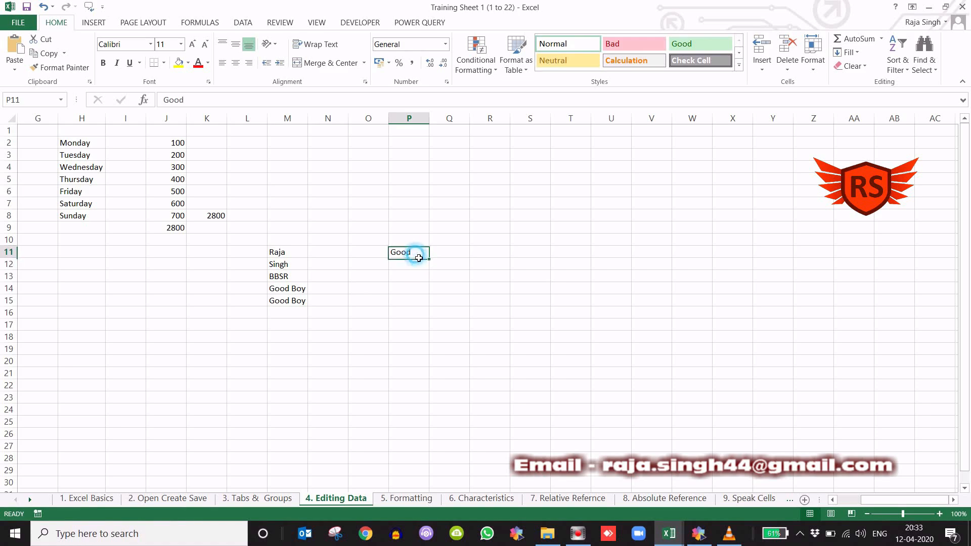
{"action": "key", "text": "Down"}
{"action": "key", "text": "Down"}
{"action": "key", "text": "Down"}
{"action": "key", "text": "Up"}
{"action": "key", "text": "Up"}
{"action": "key", "text": "Up"}
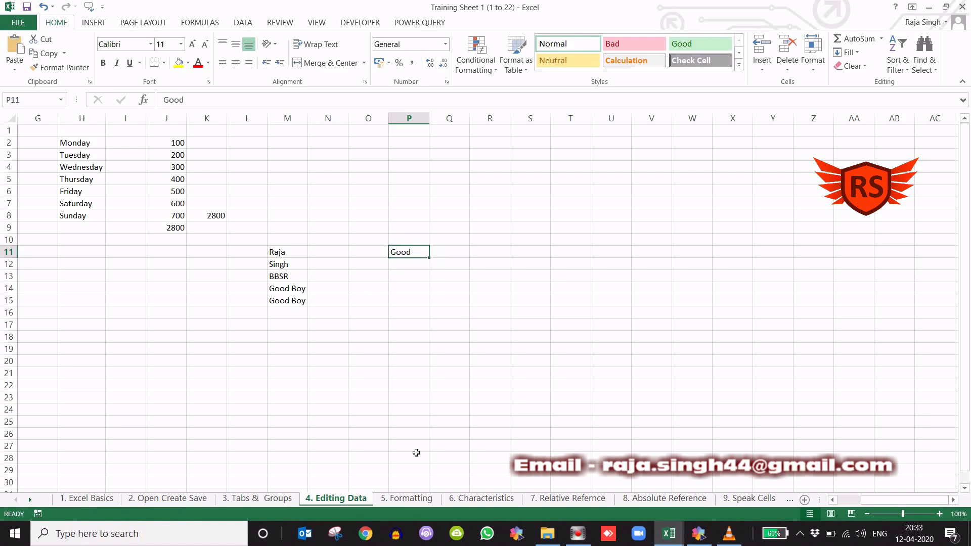
{"action": "key", "text": "F2"}
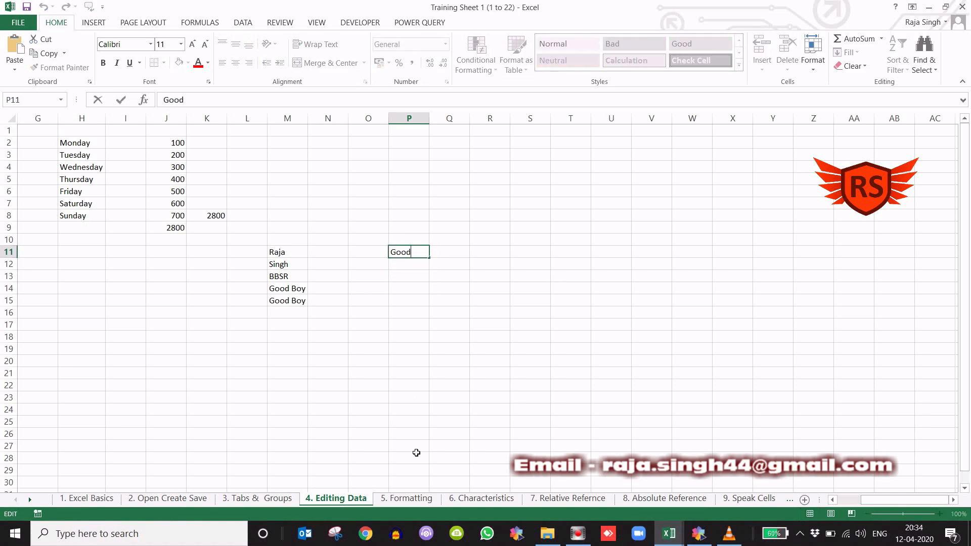
{"action": "type", "text": "B"}
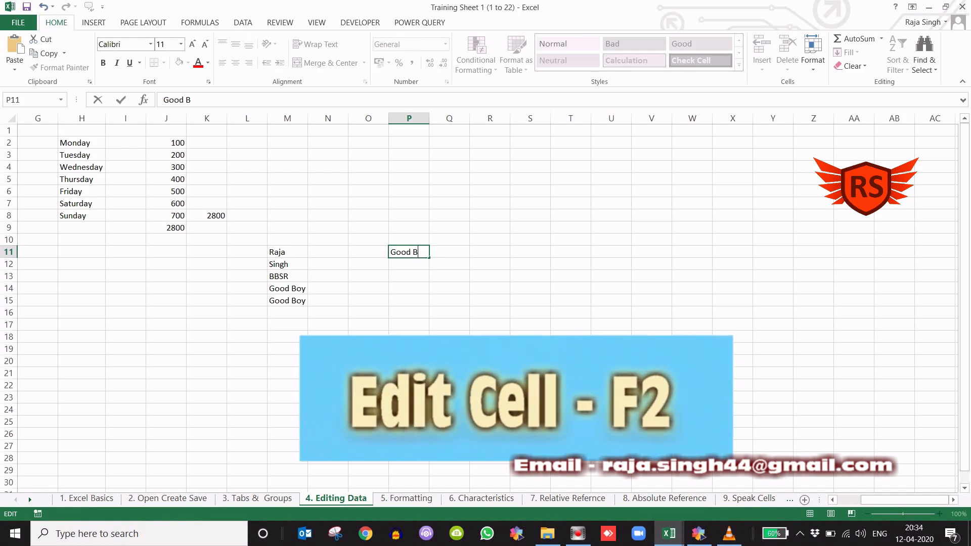
{"action": "type", "text": "oy"}
{"action": "key", "text": "Return"}
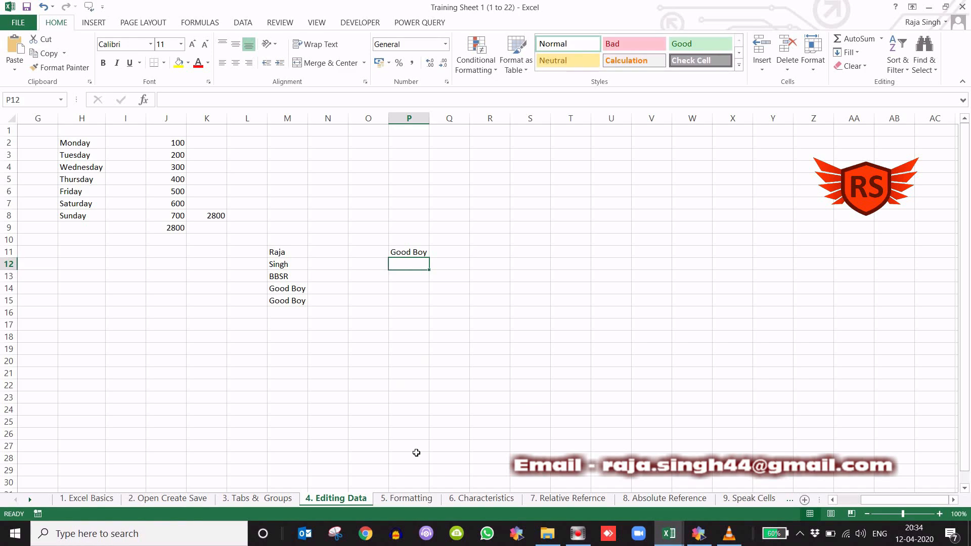
{"action": "left_click", "coordinate": [414, 397]}
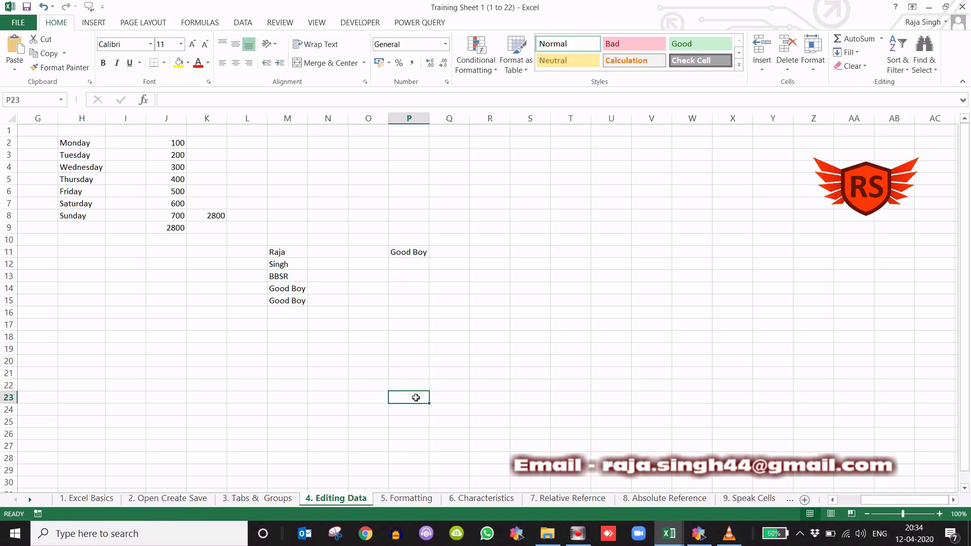